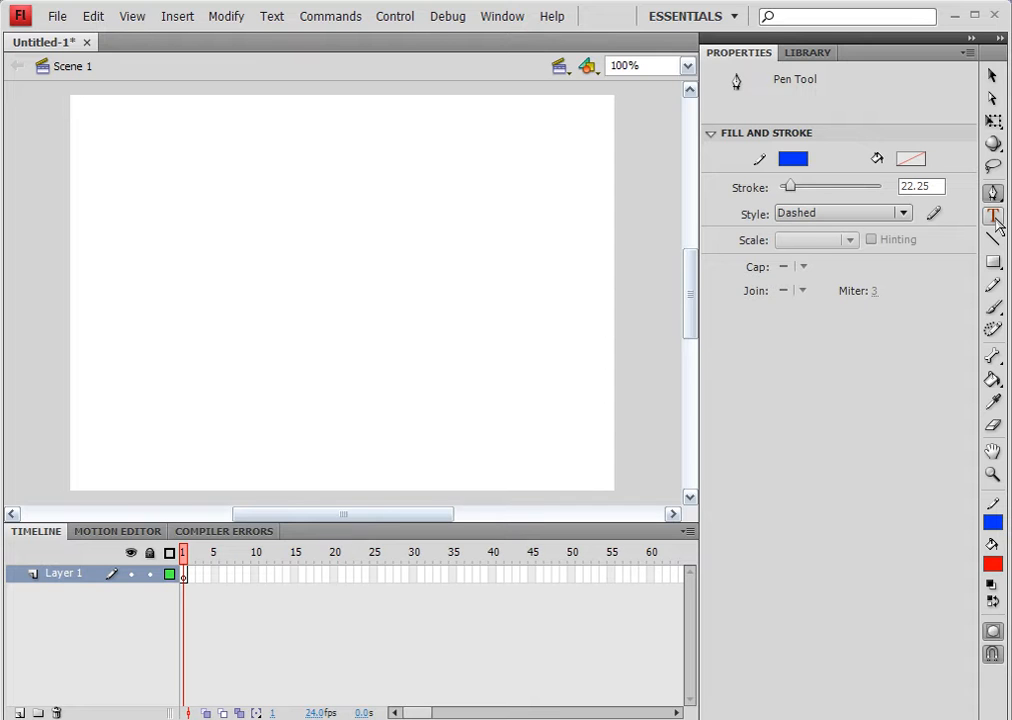
Step: Activate the Text tool with static text as the text type
left_click(995, 220)
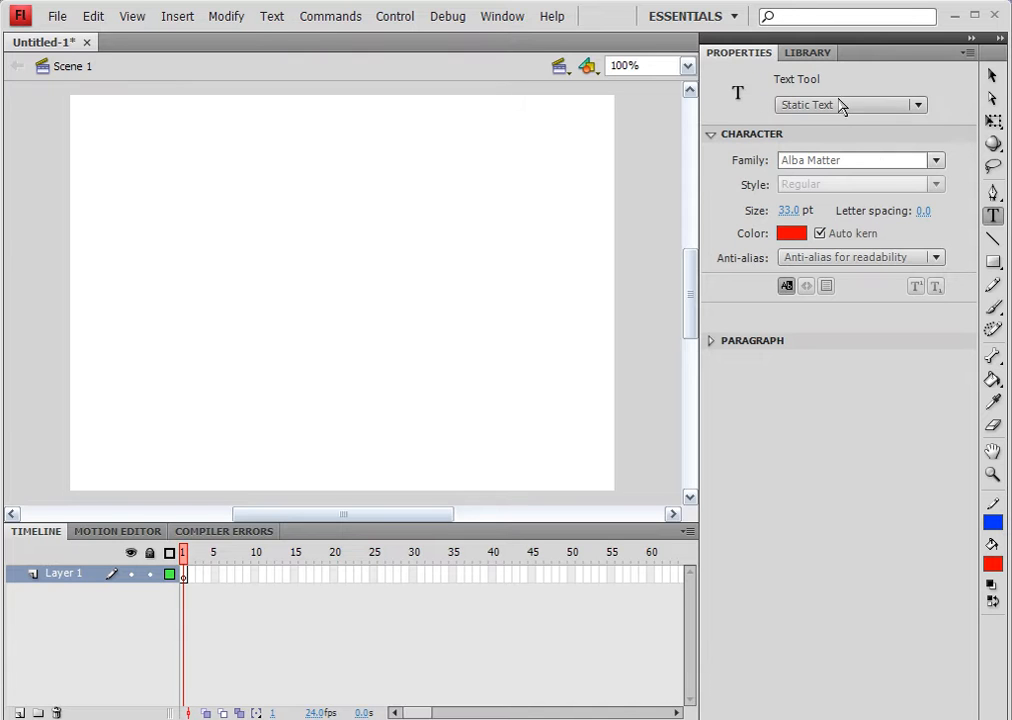
left_click(917, 106)
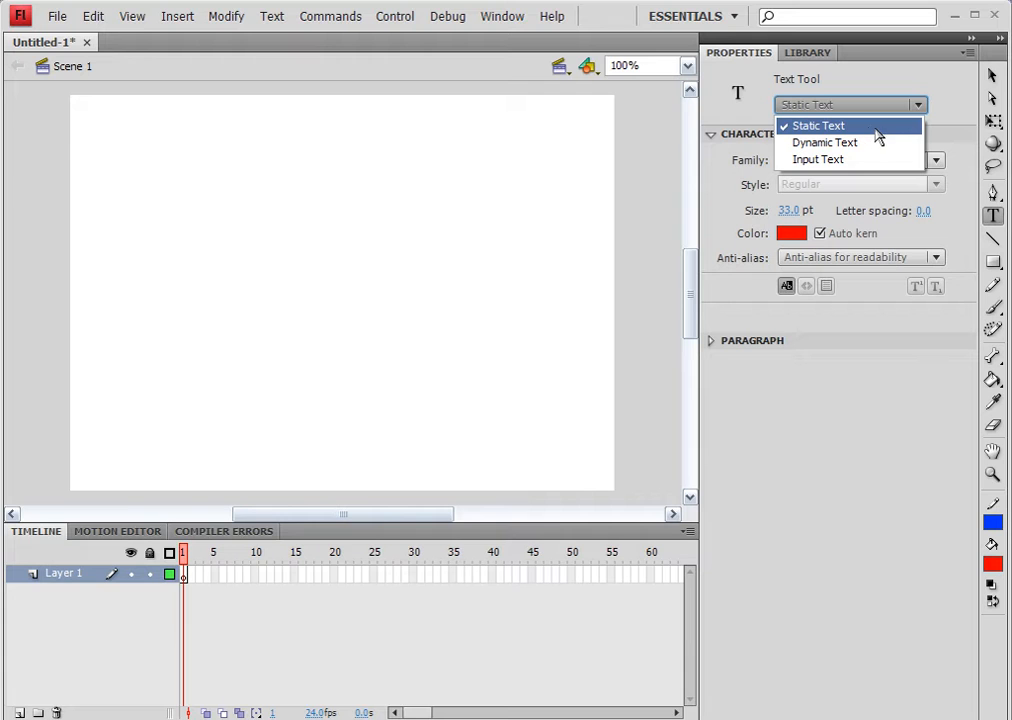
left_click(925, 104)
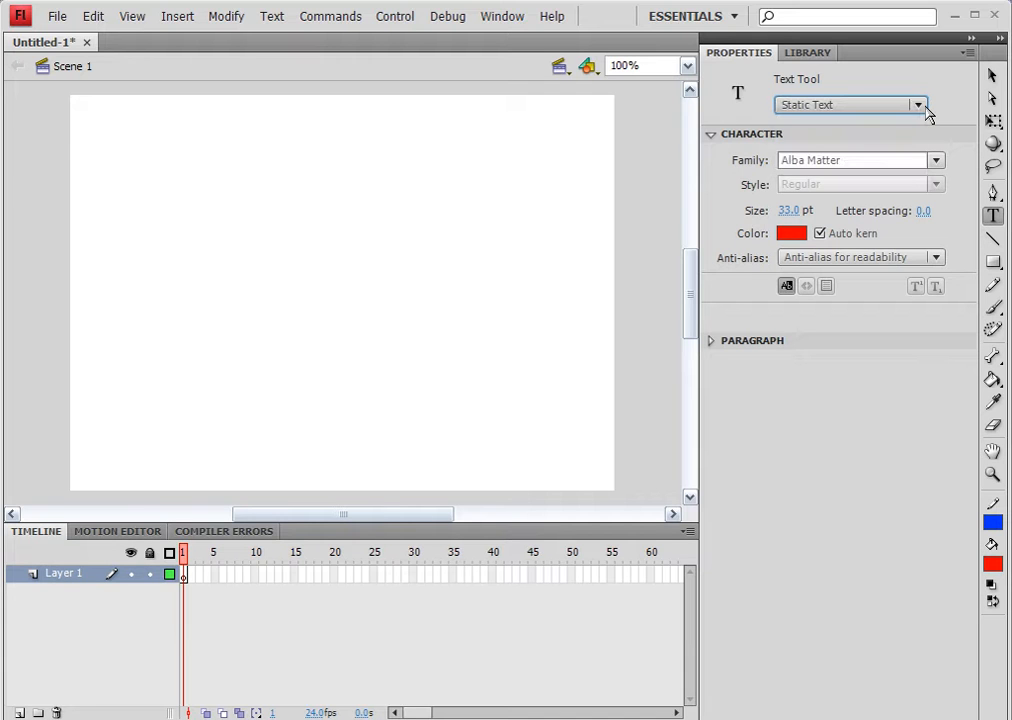
Step: Set the Text tool's font family to Arial
left_click(937, 161)
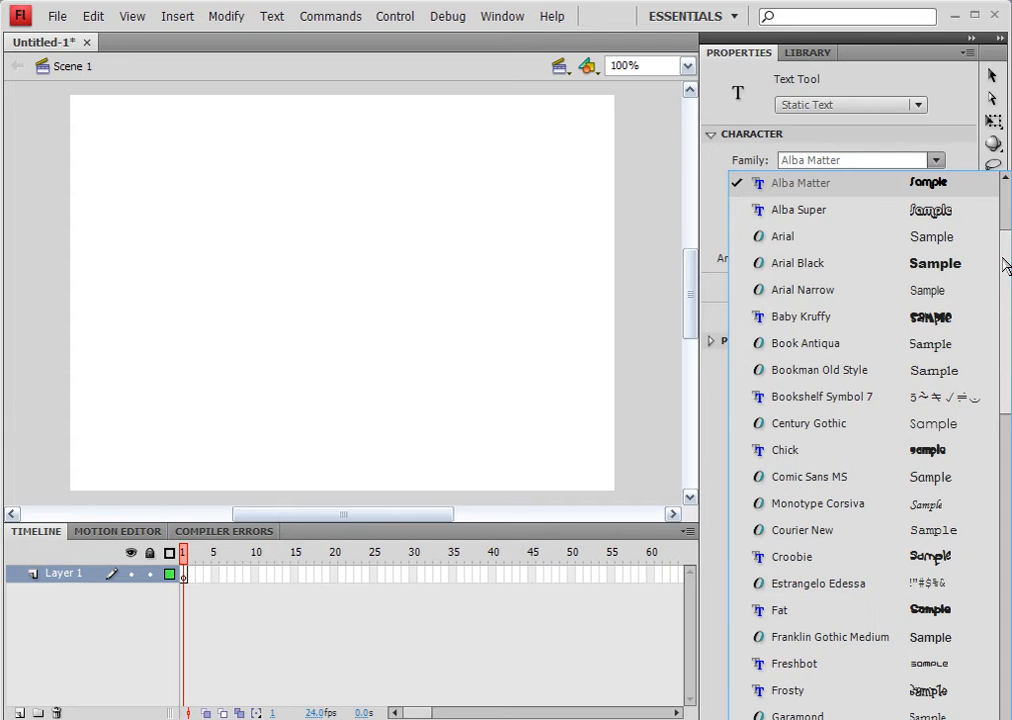
scroll(1002, 210, "up", 5)
mouse_move(1002, 210)
left_mouse_down()
mouse_move(1008, 578)
mouse_move(995, 301)
mouse_move(1007, 205)
mouse_move(996, 463)
mouse_move(1008, 621)
mouse_move(1000, 190)
left_mouse_up()
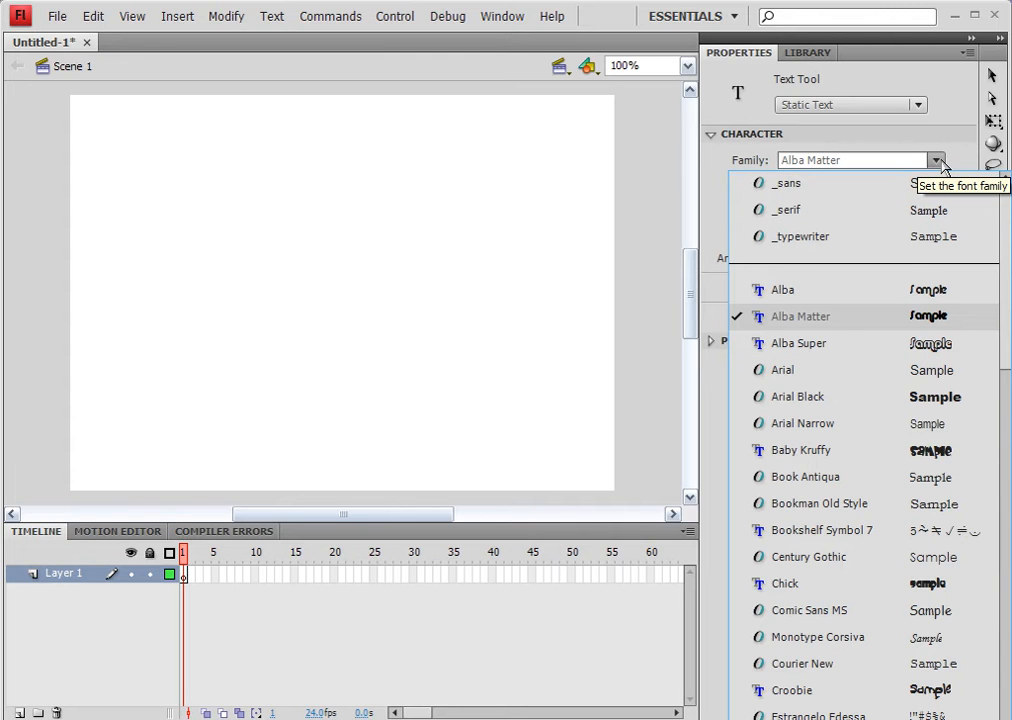
scroll(944, 167, "down", 3)
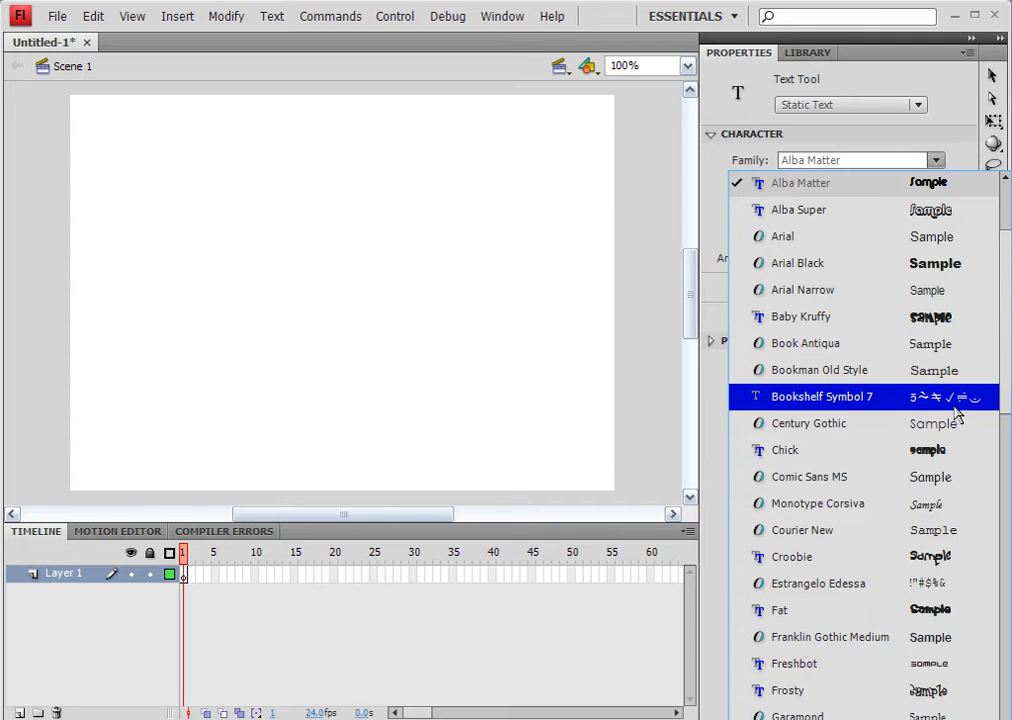
left_click(888, 236)
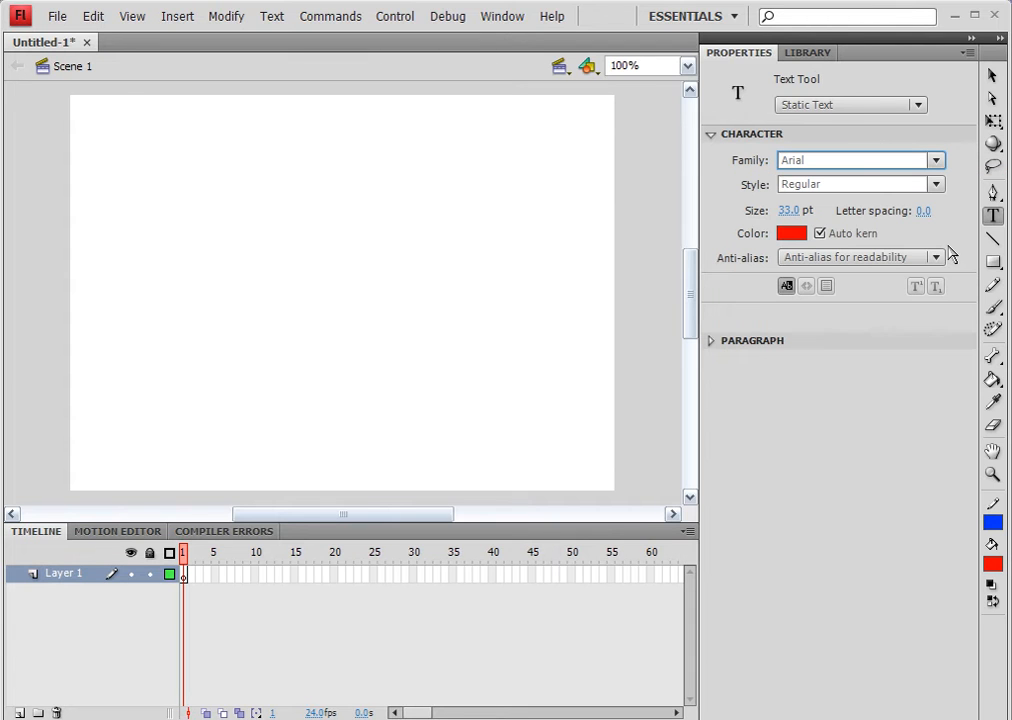
left_click(936, 185)
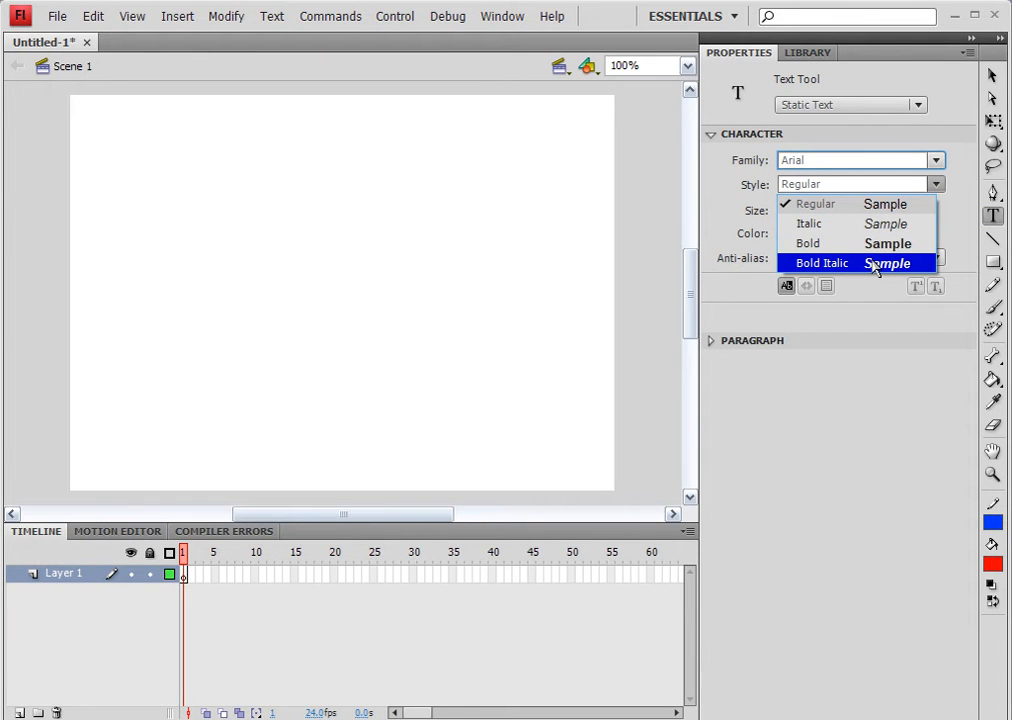
left_click(964, 194)
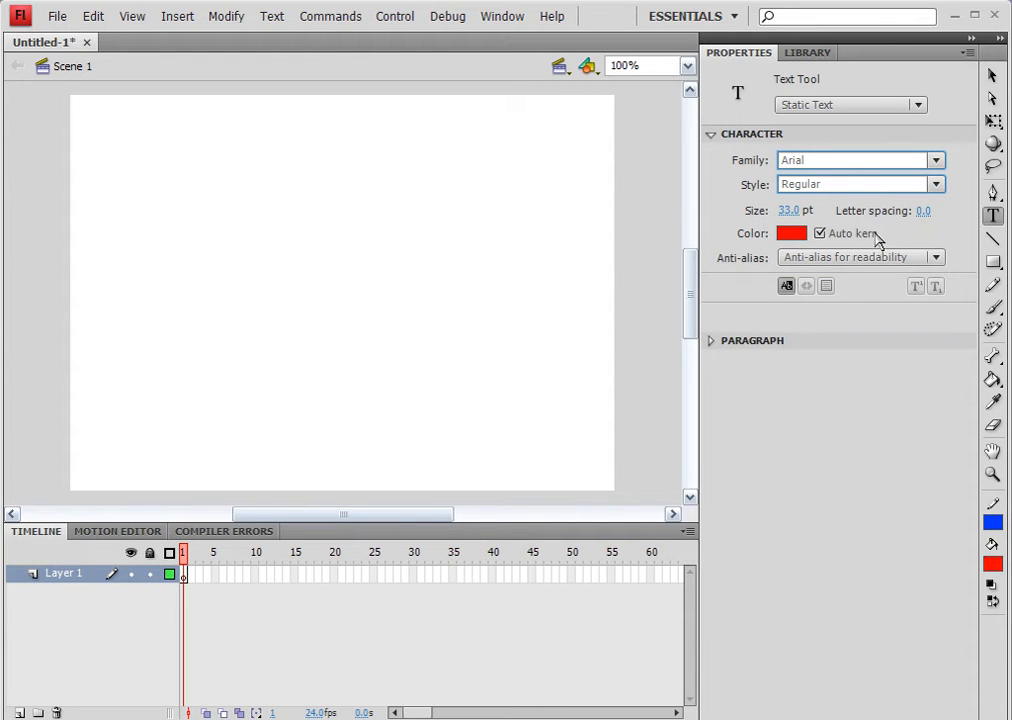
Step: Set the Text tool's font size to 150 pt
left_click(785, 212)
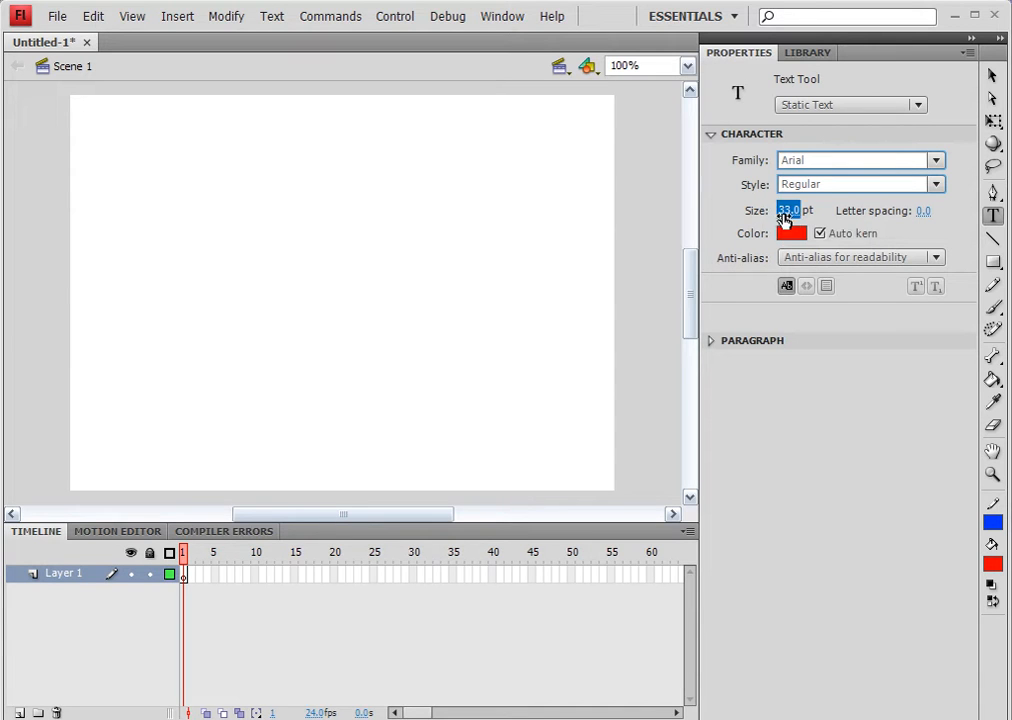
type("8")
key("Return")
left_click_drag(860, 224, 944, 224)
mouse_move(788, 218)
left_mouse_down()
mouse_move(642, 217)
mouse_move(802, 220)
left_mouse_up()
left_click(790, 211)
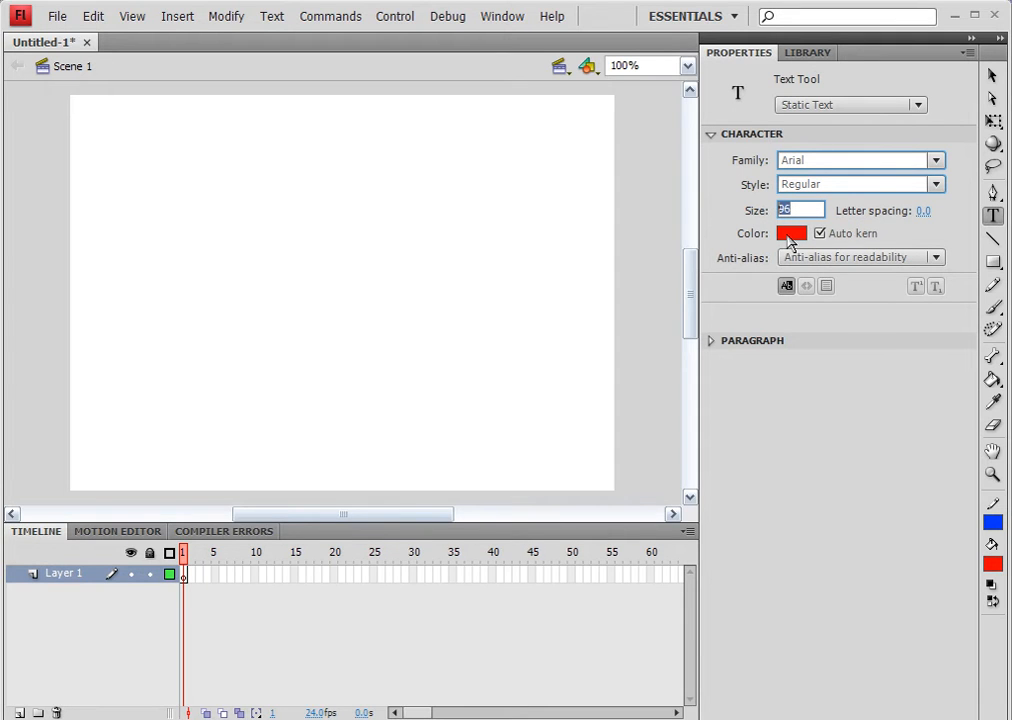
type("150")
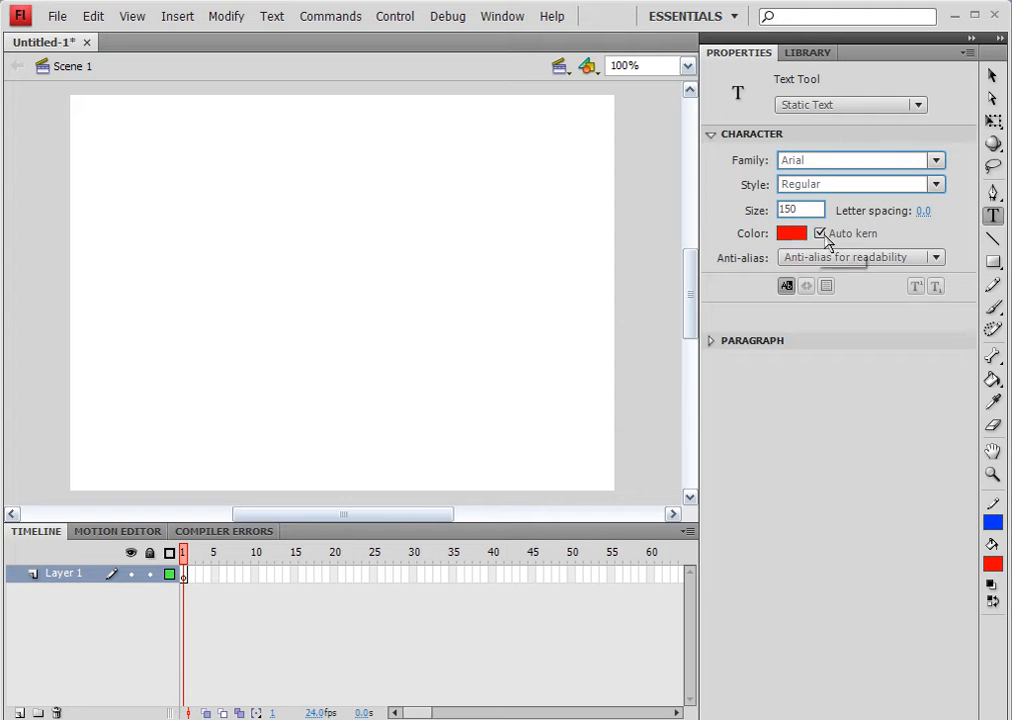
key("Return")
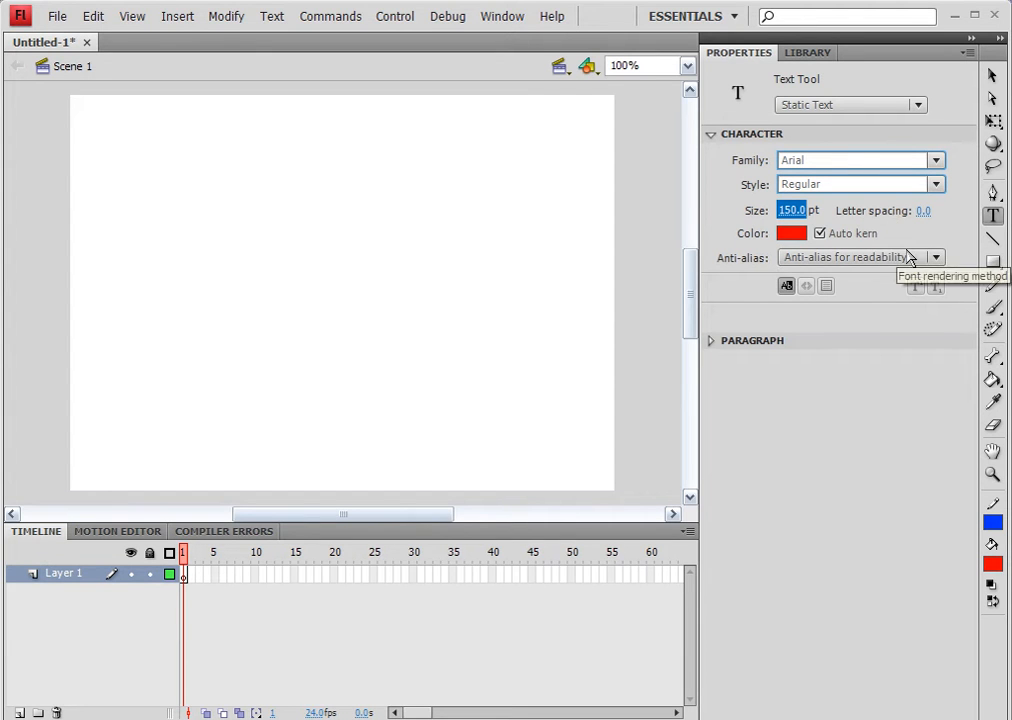
Step: Set the Text tool's colour to purple
left_click(790, 236)
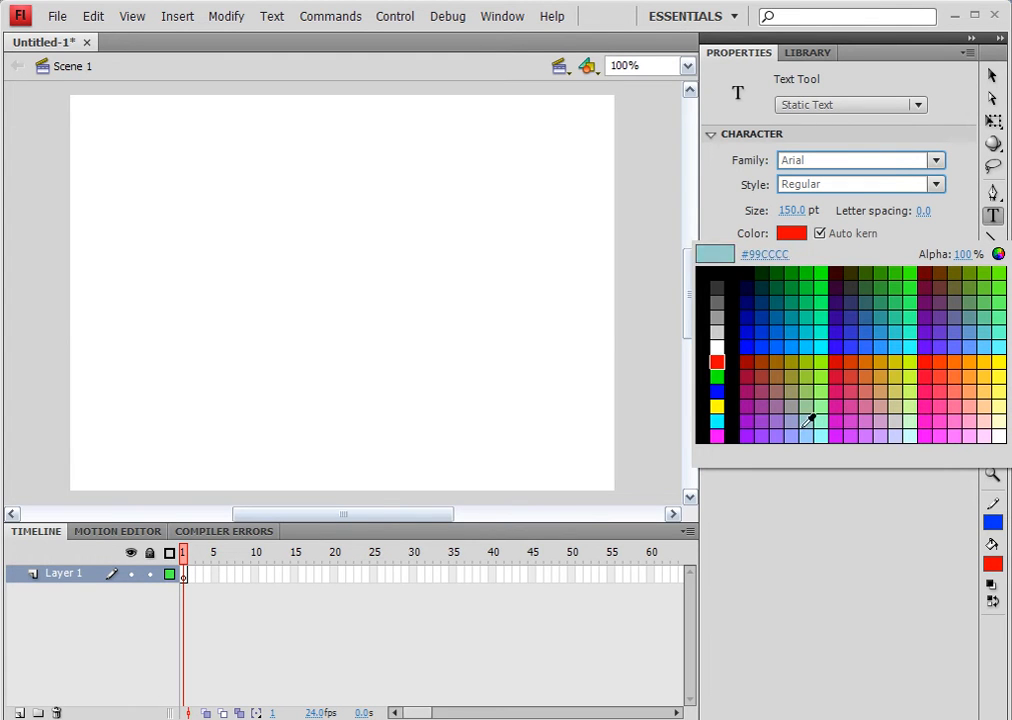
left_click(744, 432)
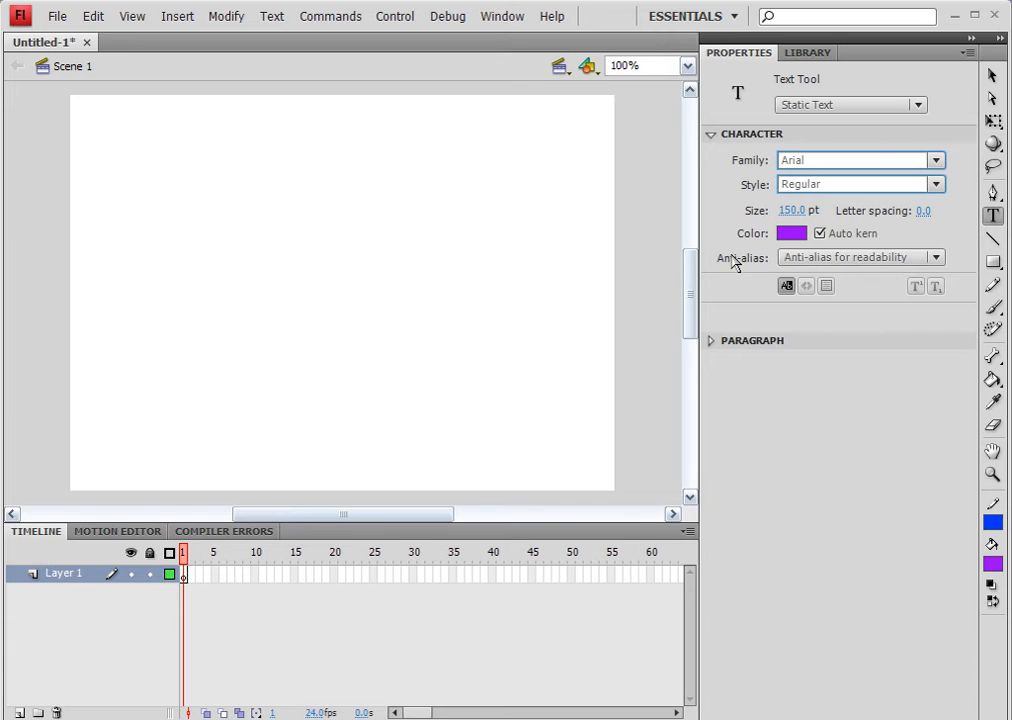
left_click(900, 264)
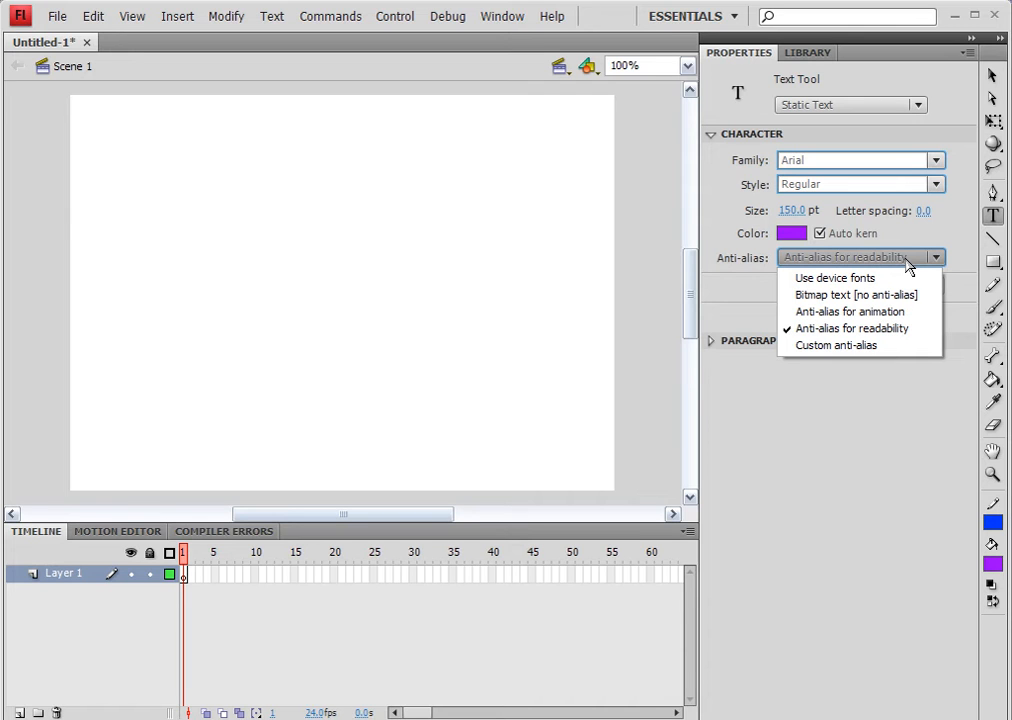
left_click(907, 265)
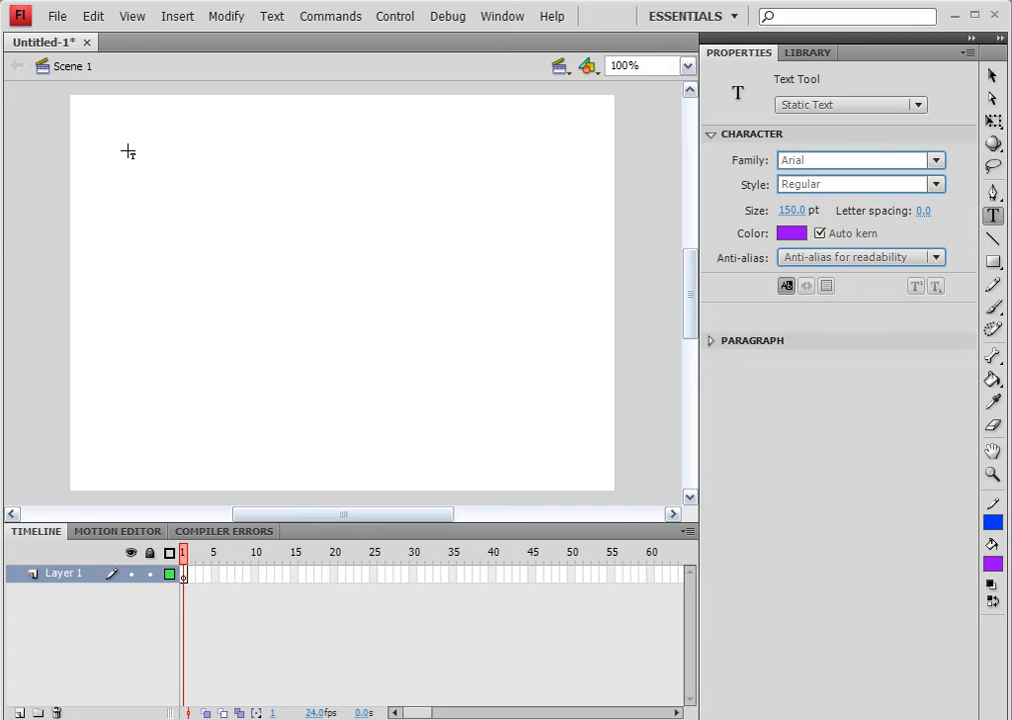
Step: Create a text box about 478 px wide in the upper part of the stage and enter "Mini Curso"
left_click_drag(128, 152, 597, 246)
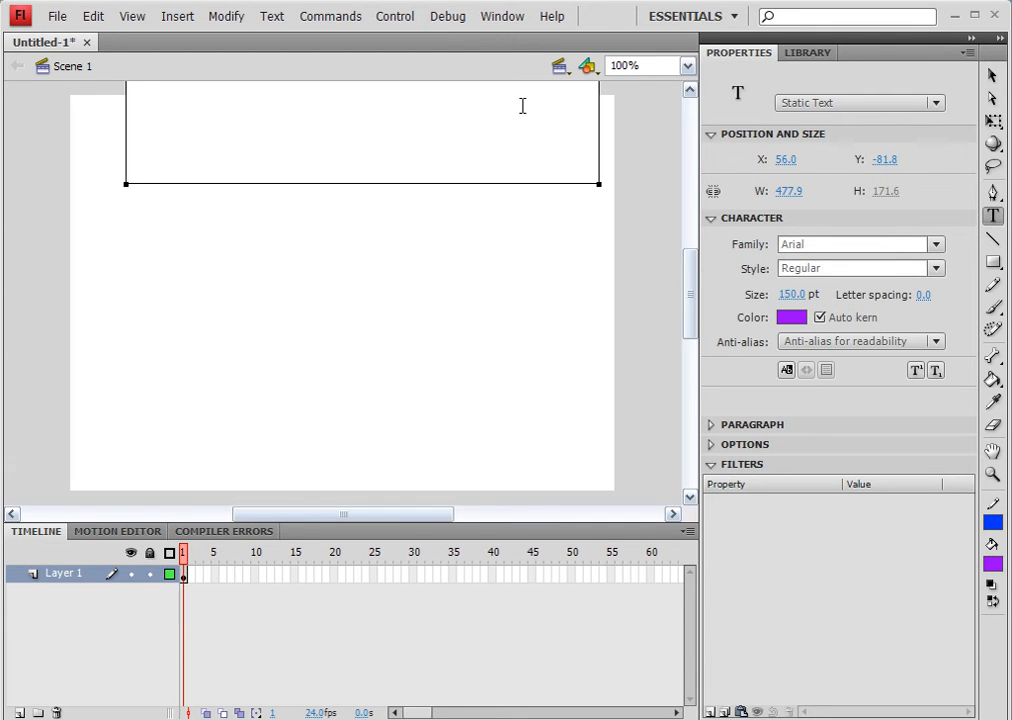
type("Mini")
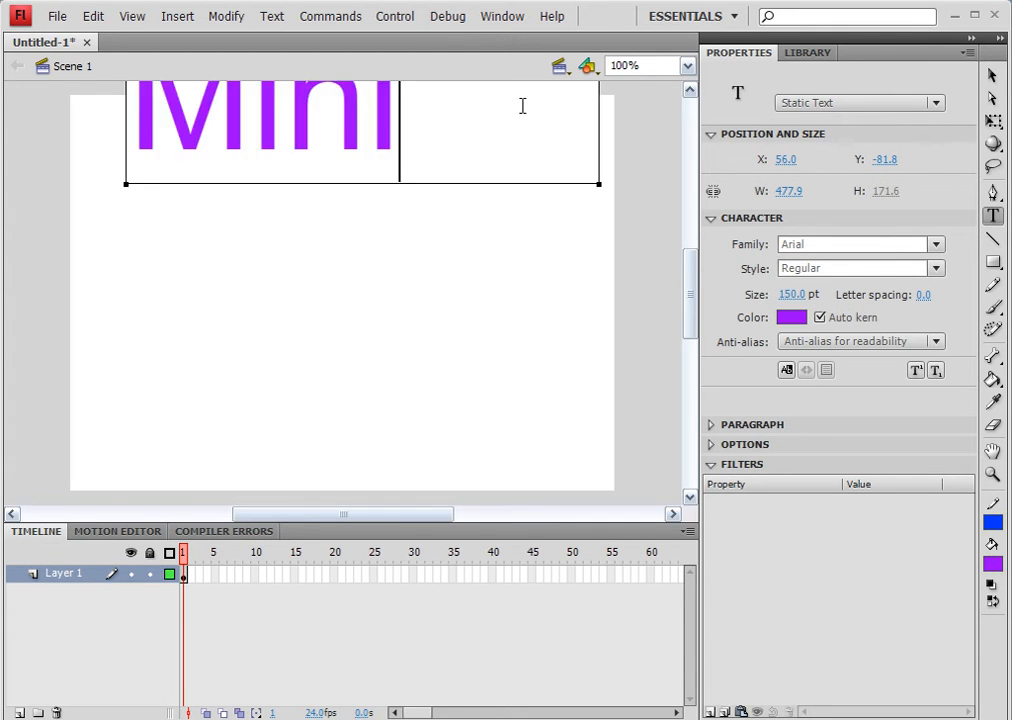
type(" Curso")
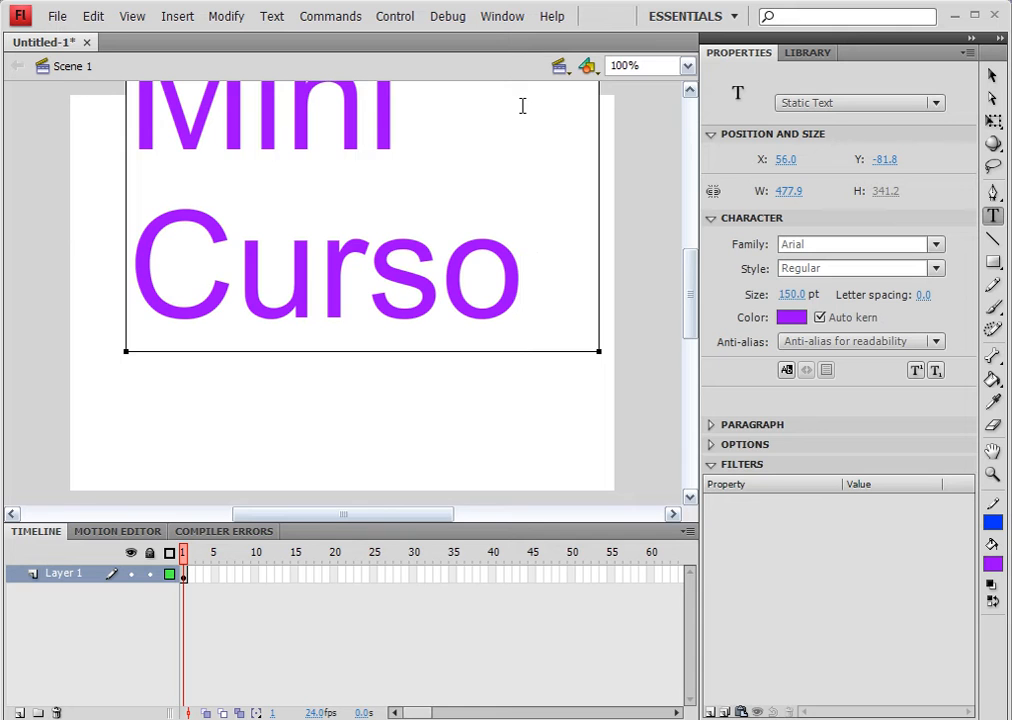
Step: Reduce the "Mini Curso" text to 55 pt and move its box onto the stage at about X 17, Y 41
key("ctrl+shift+Left")
key("ctrl+shift+Left")
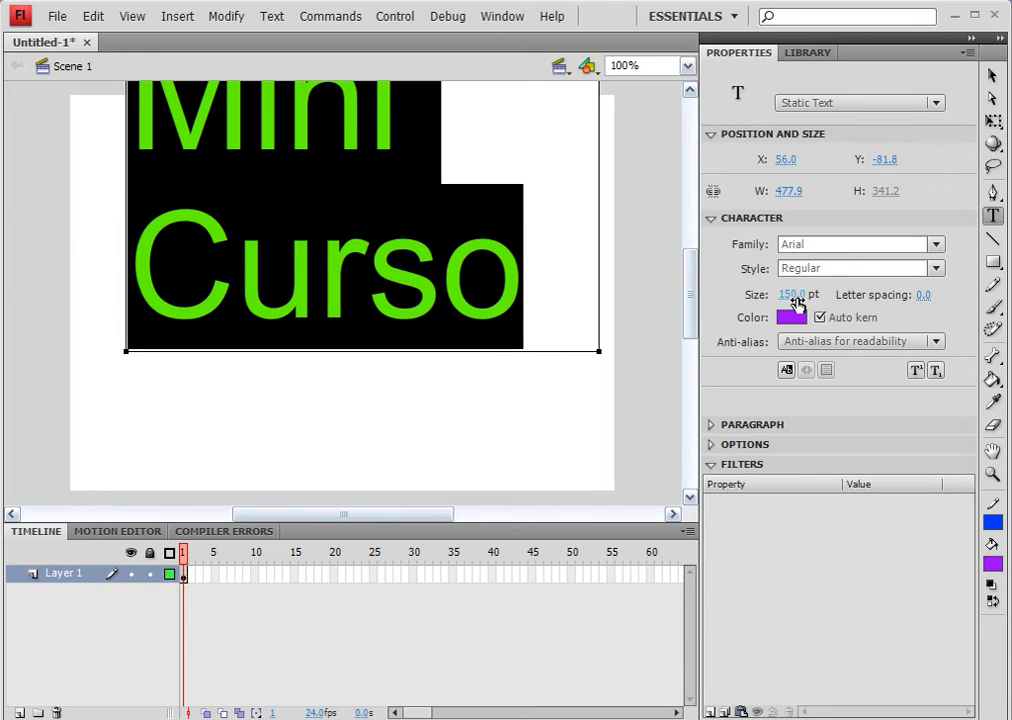
left_click_drag(795, 307, 691, 253)
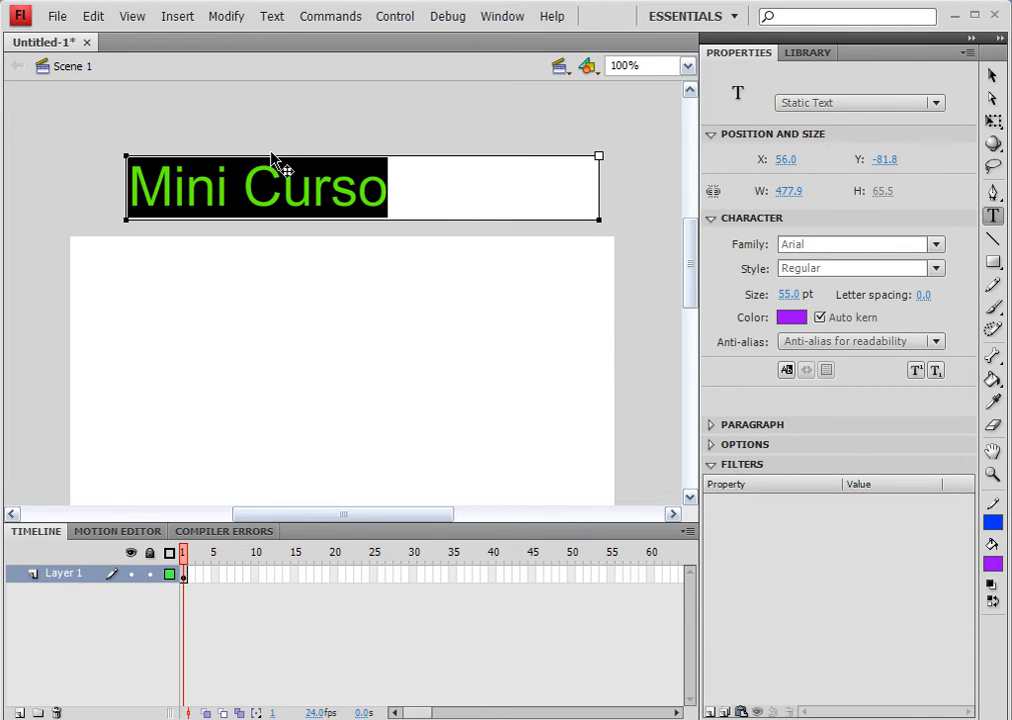
left_click_drag(276, 163, 234, 279)
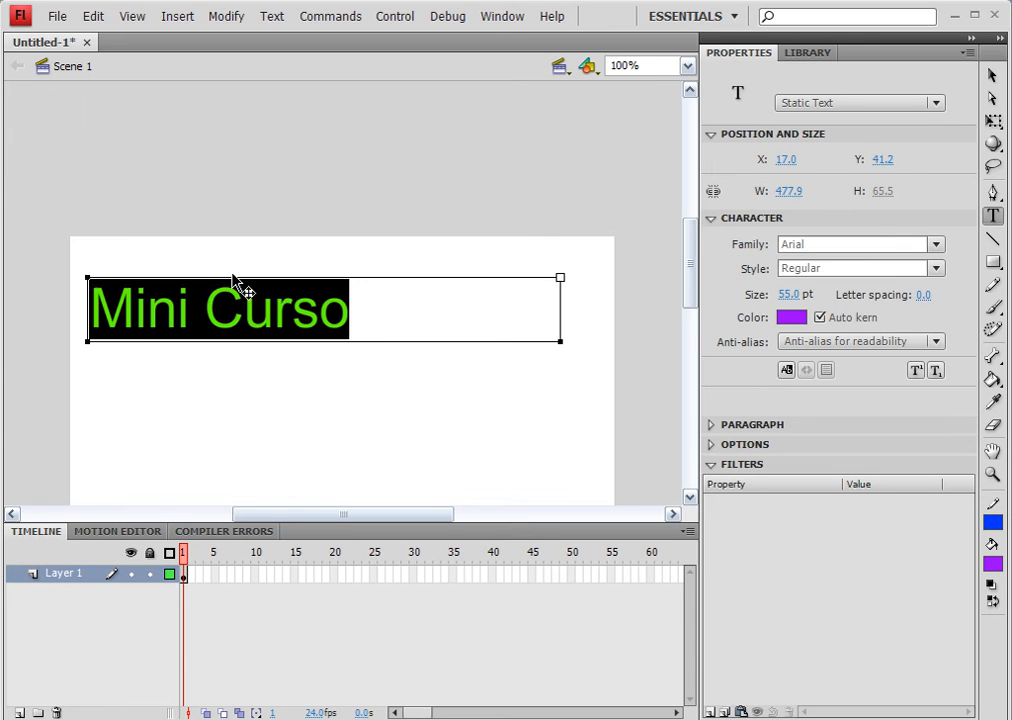
Step: Extend the title to "Mini Curso de Flash" and widen the text box to about 517 px so it fits on one line
left_click(350, 314)
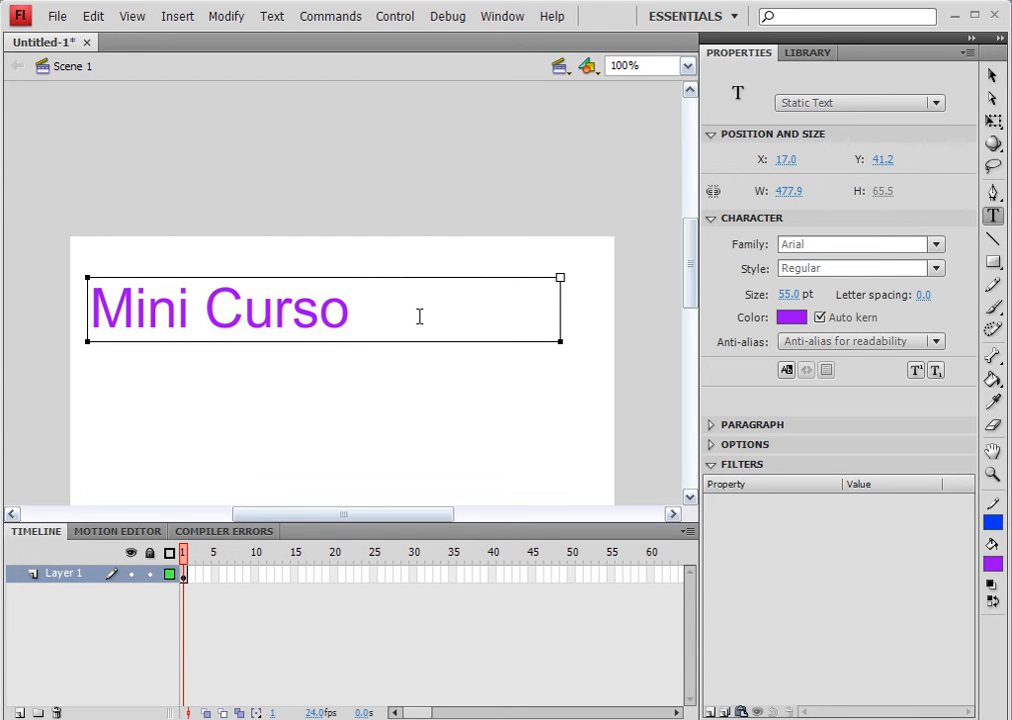
type("Flash")
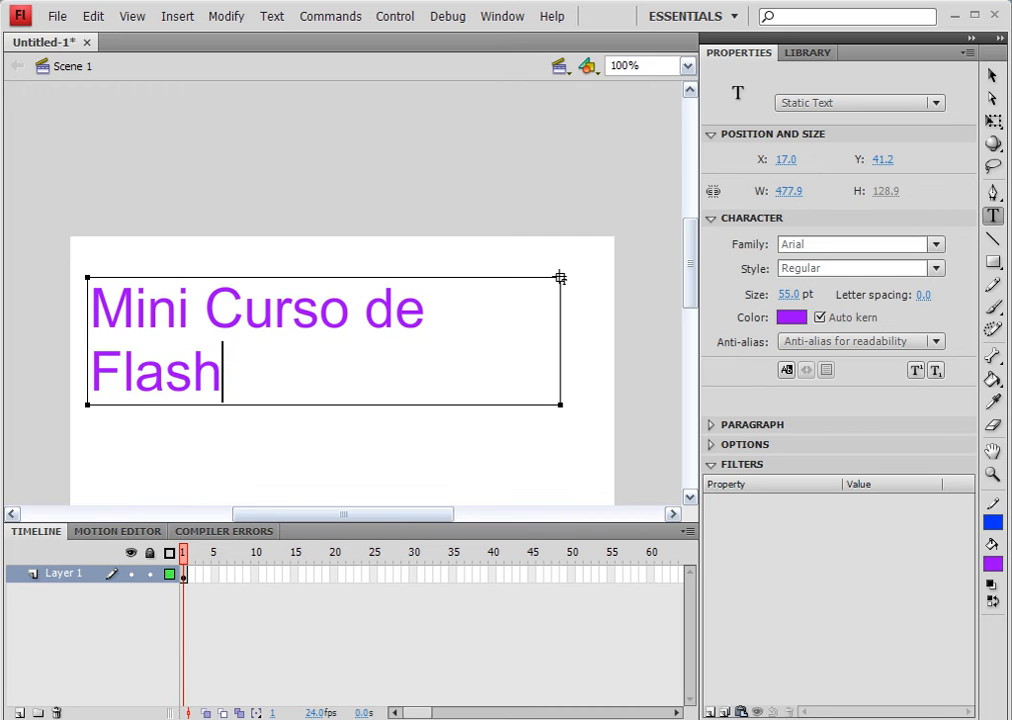
left_click_drag(560, 277, 598, 277)
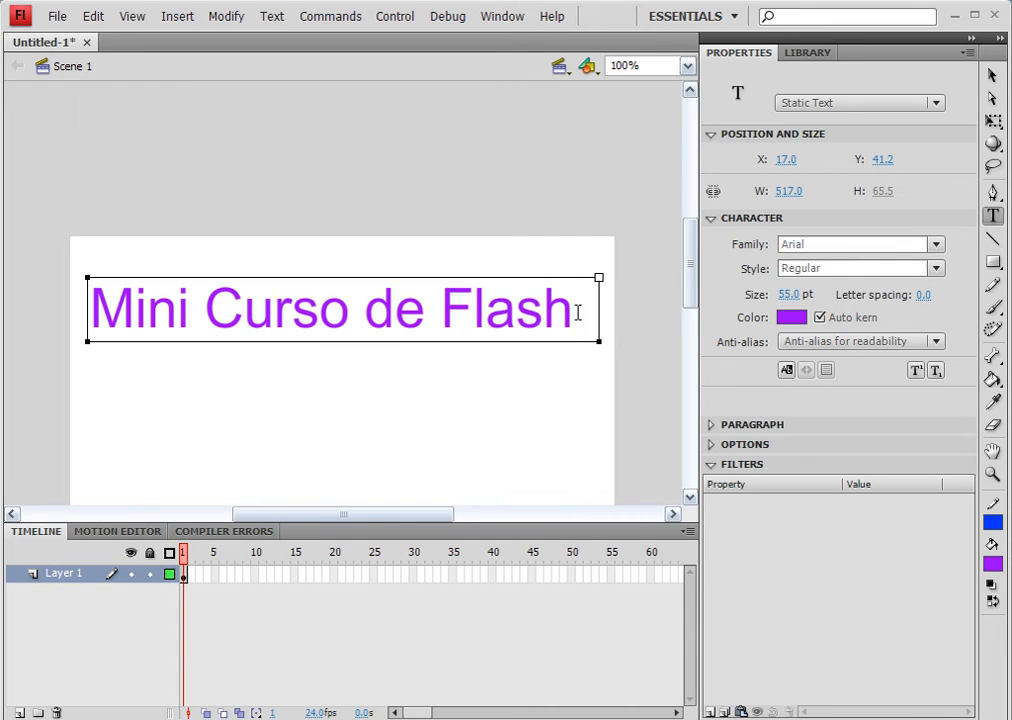
Step: Add a second line with "Professor" and the teacher's name below the title, and colour that line blue
key("Return")
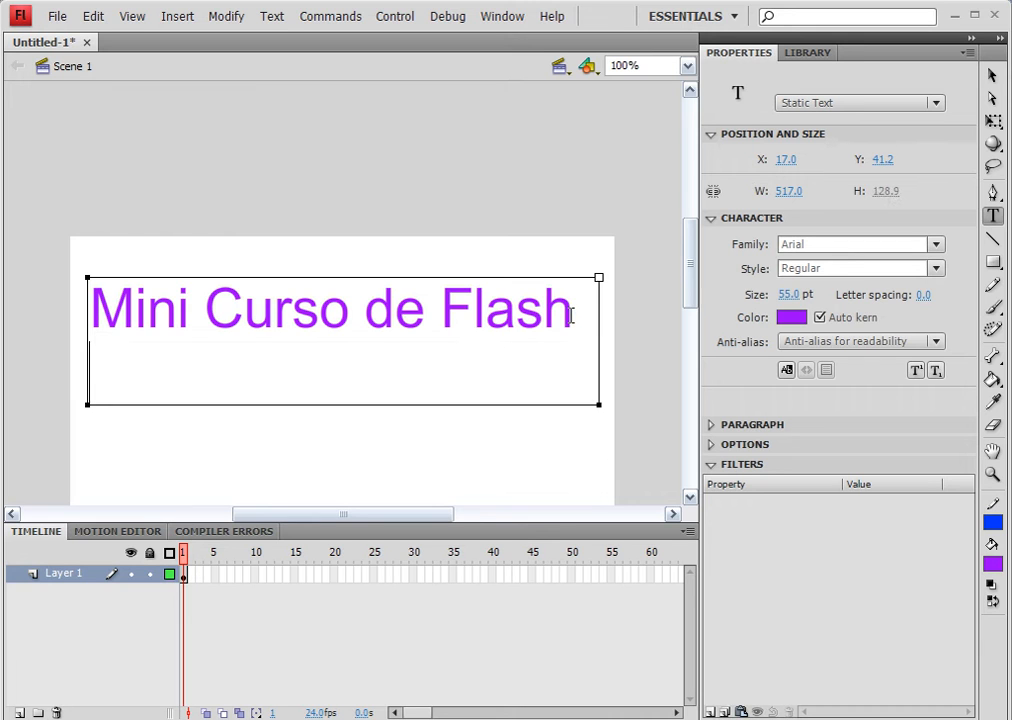
type("Professor Arthur")
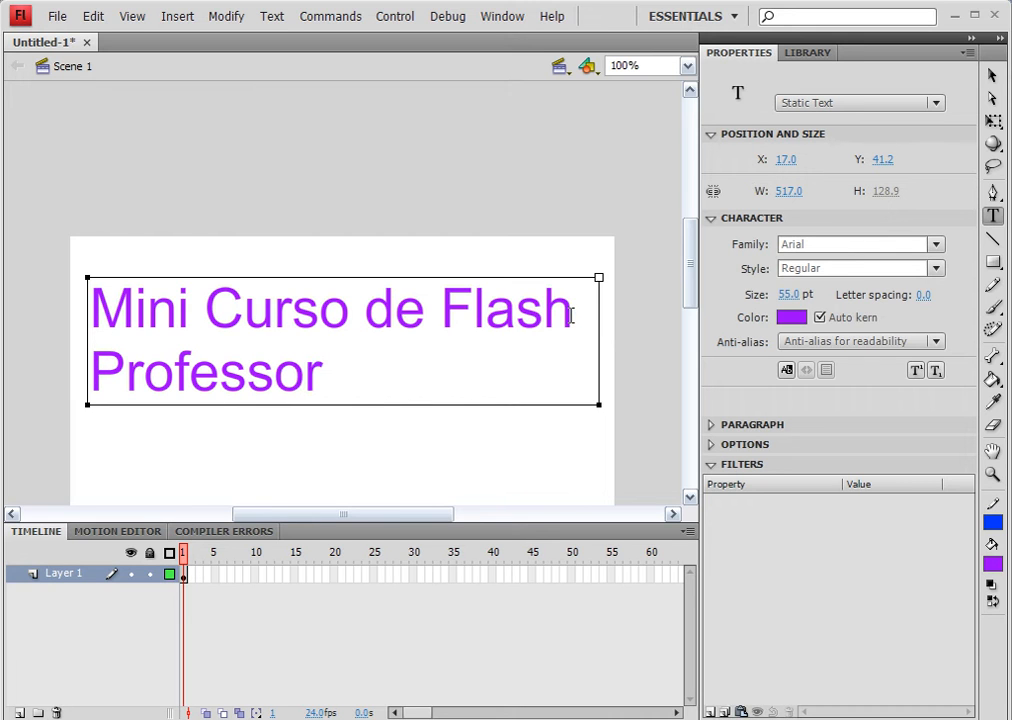
key("ctrl+shift+Left")
key("ctrl+shift+Left")
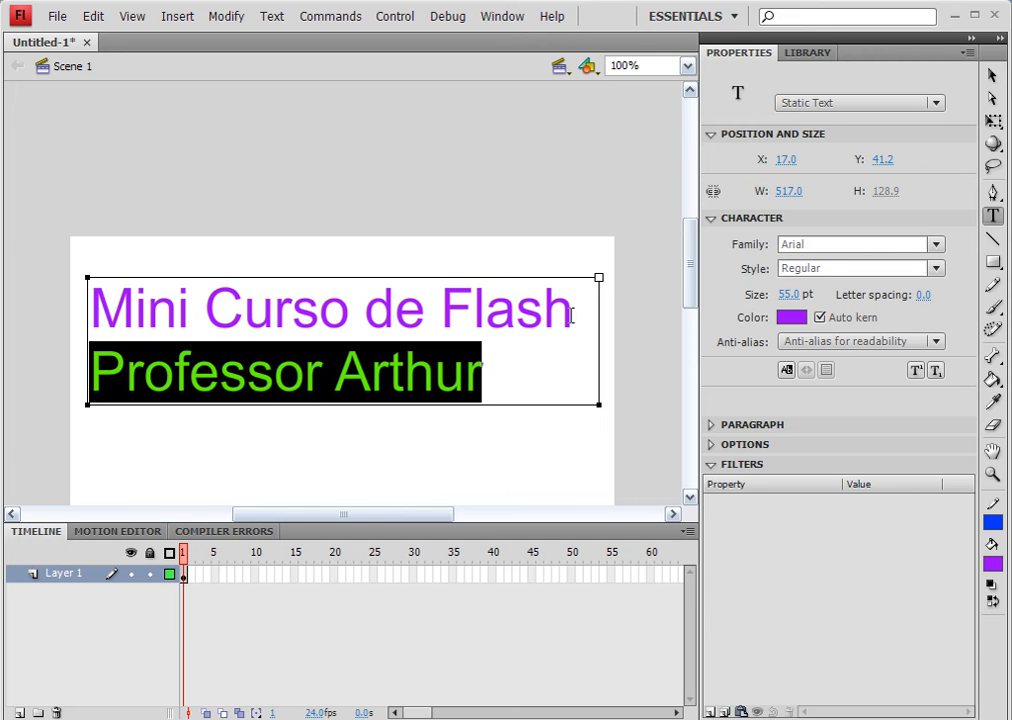
left_click(791, 317)
left_click(748, 418)
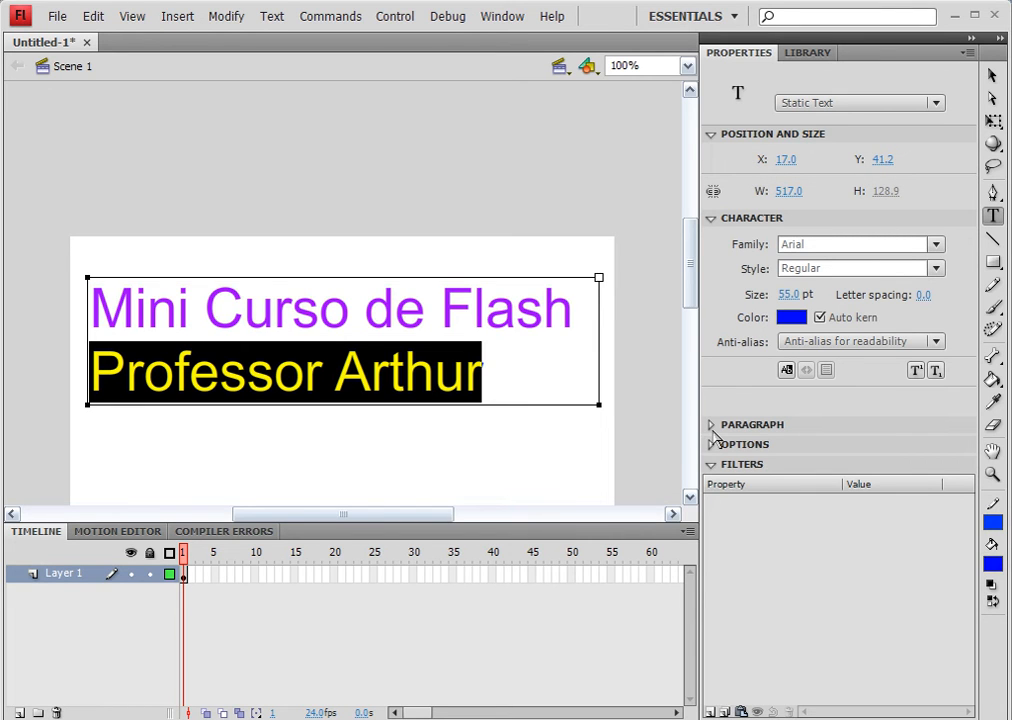
Step: Centre the second line of text within the text box
left_click(712, 430)
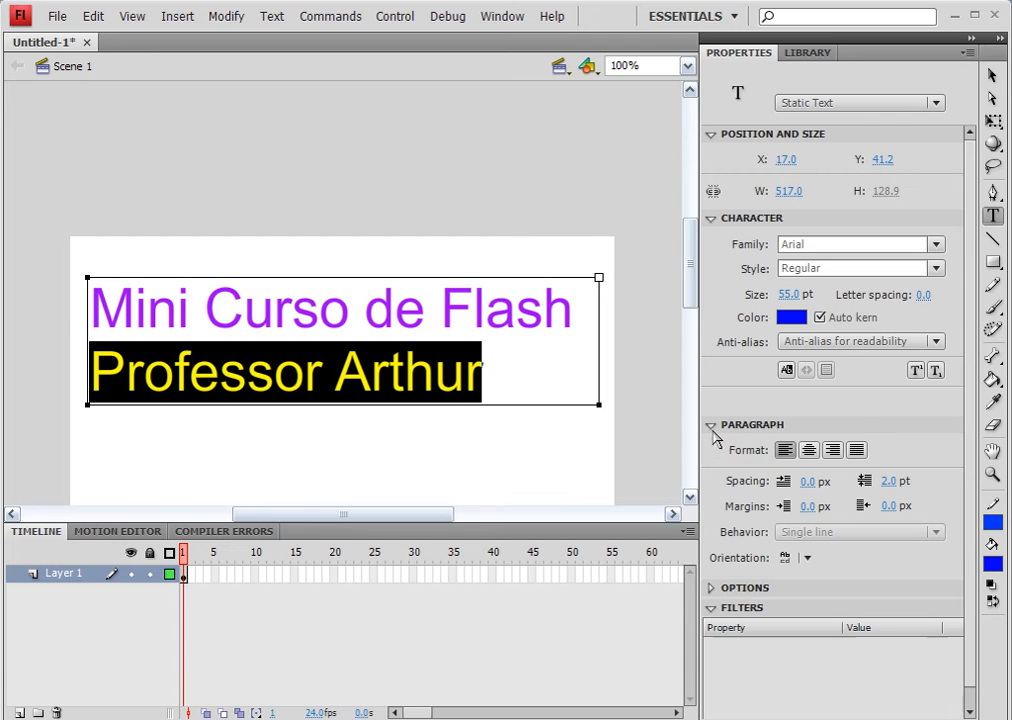
left_click(809, 451)
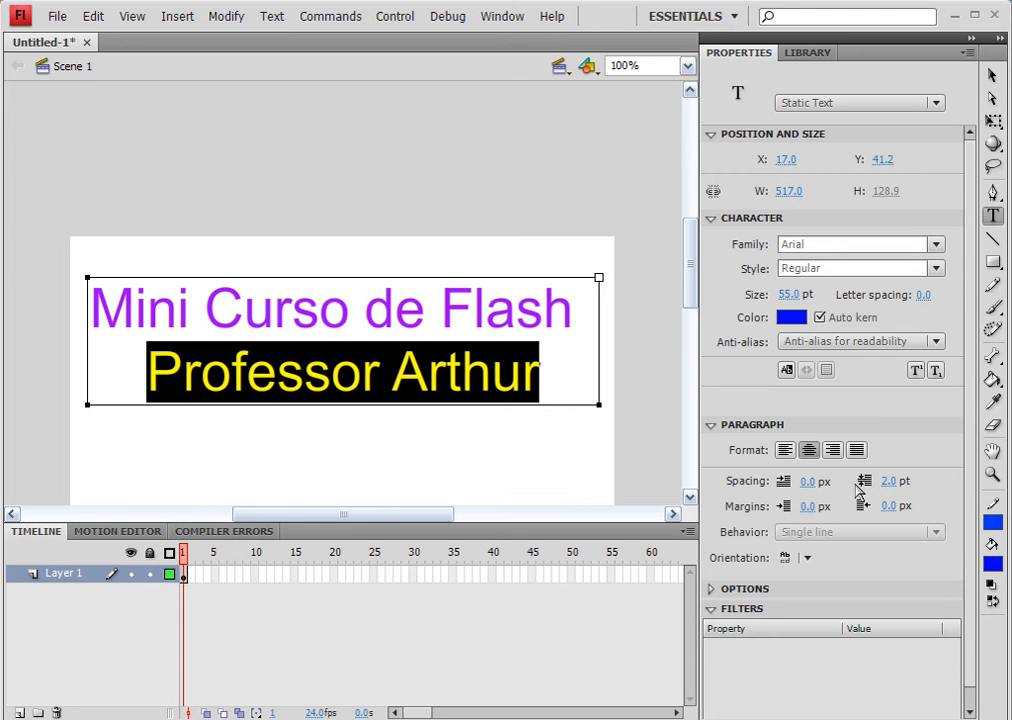
left_click(712, 426)
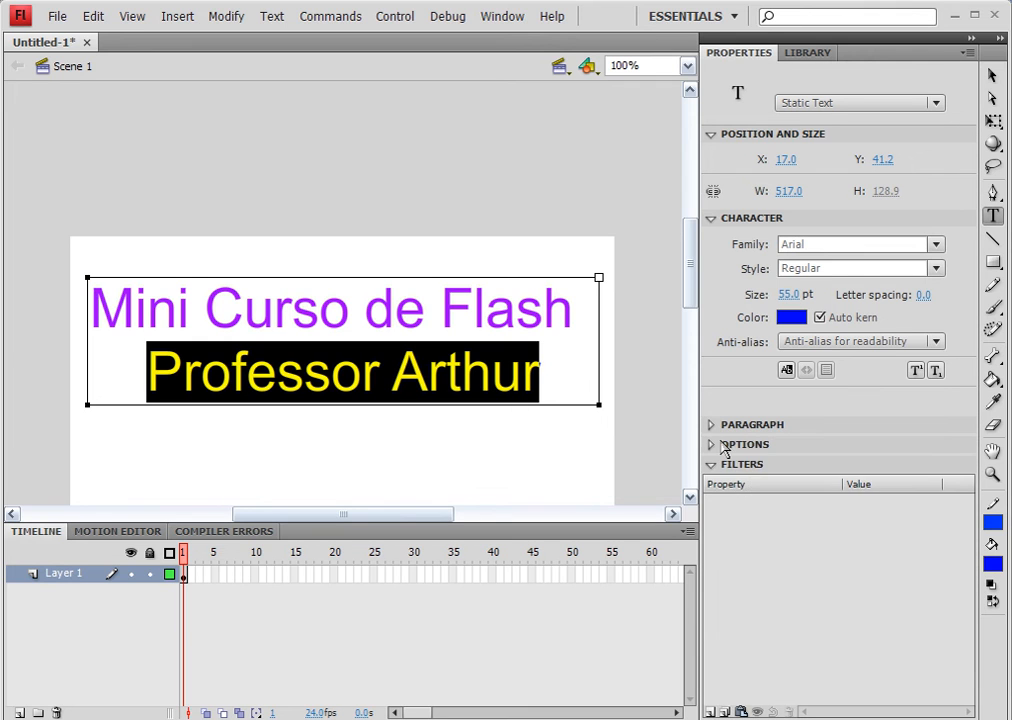
Step: Show the options for the selected second line and open its link address for editing
left_click(724, 446)
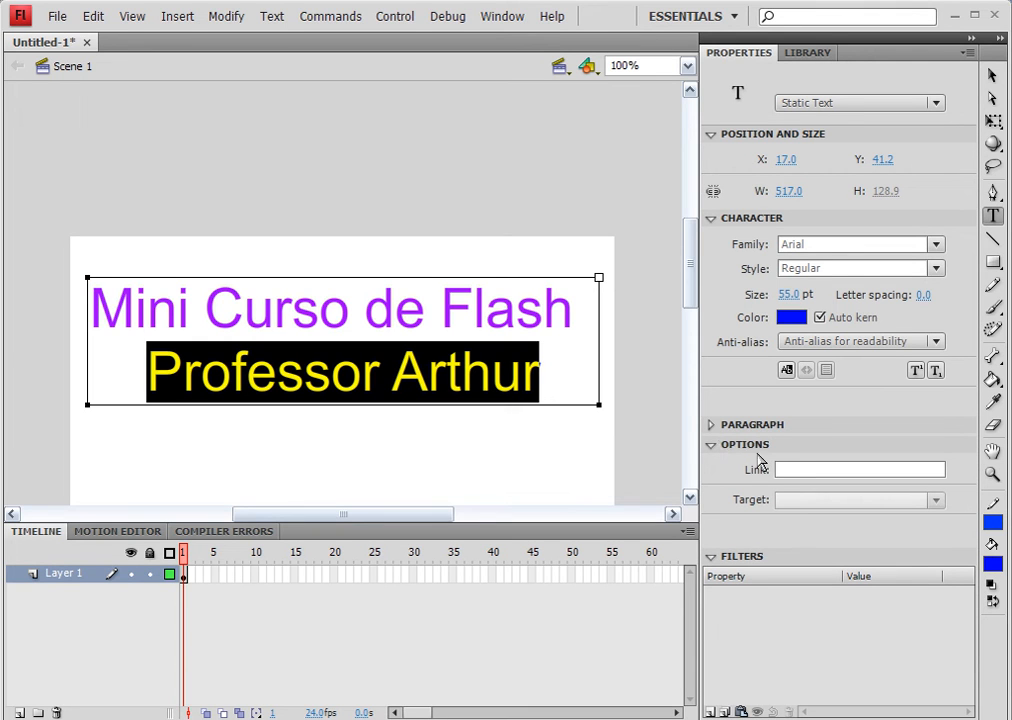
left_click(795, 463)
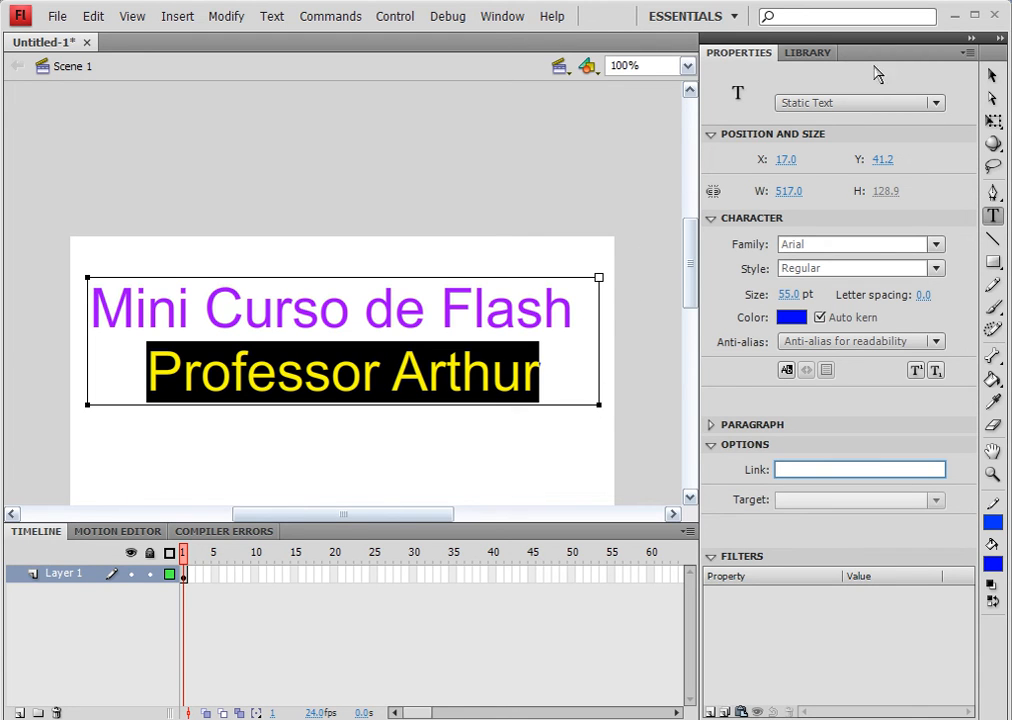
Step: Finish editing the text and move the two-line text block straight down to a Y position of about 68 px
left_click(991, 88)
left_click(533, 470)
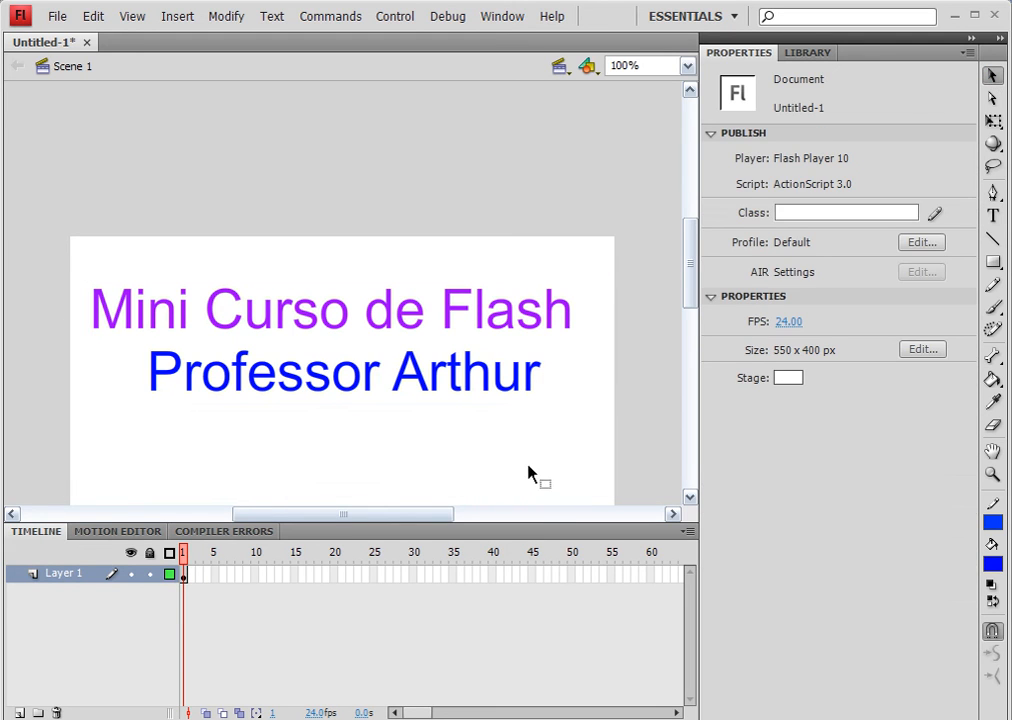
left_click(529, 387)
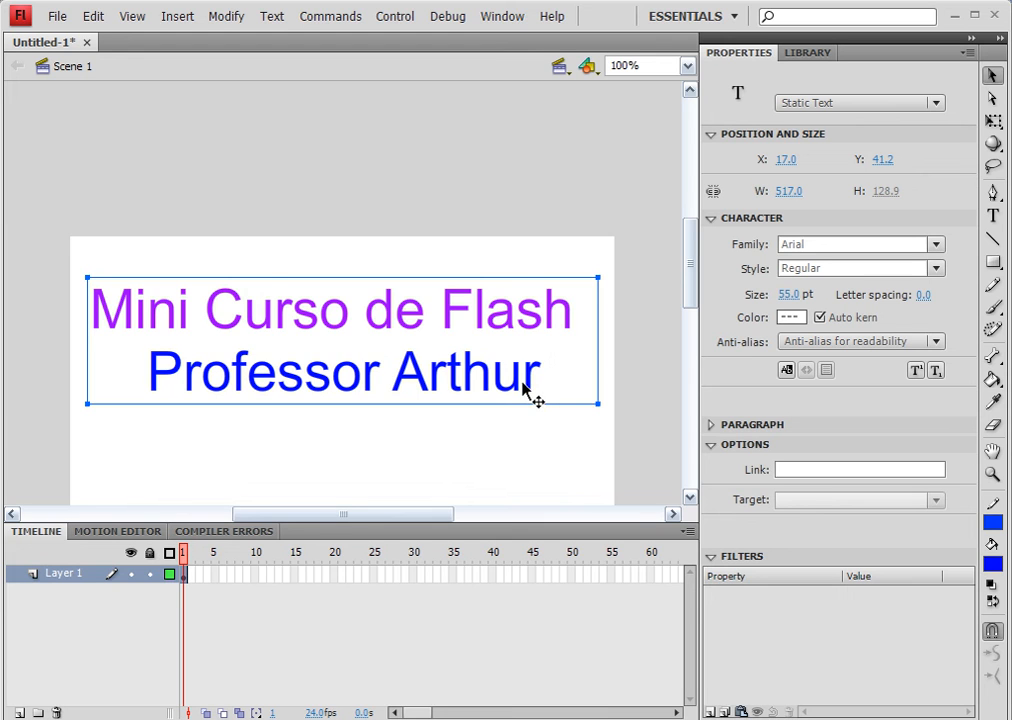
left_click_drag(532, 375, 535, 402)
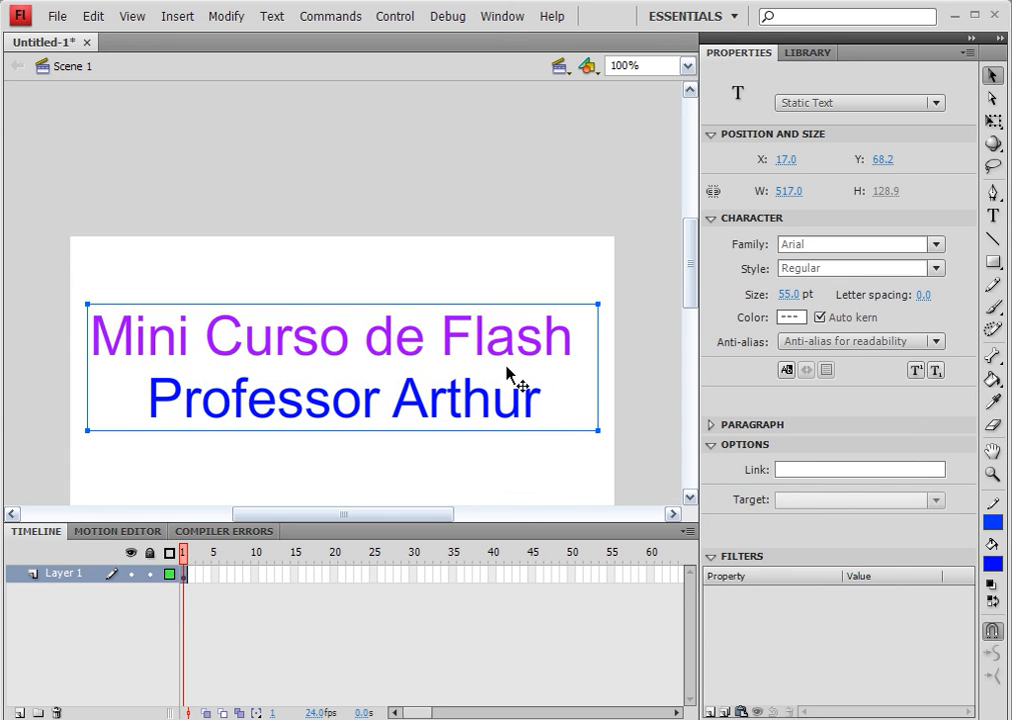
left_click(470, 281)
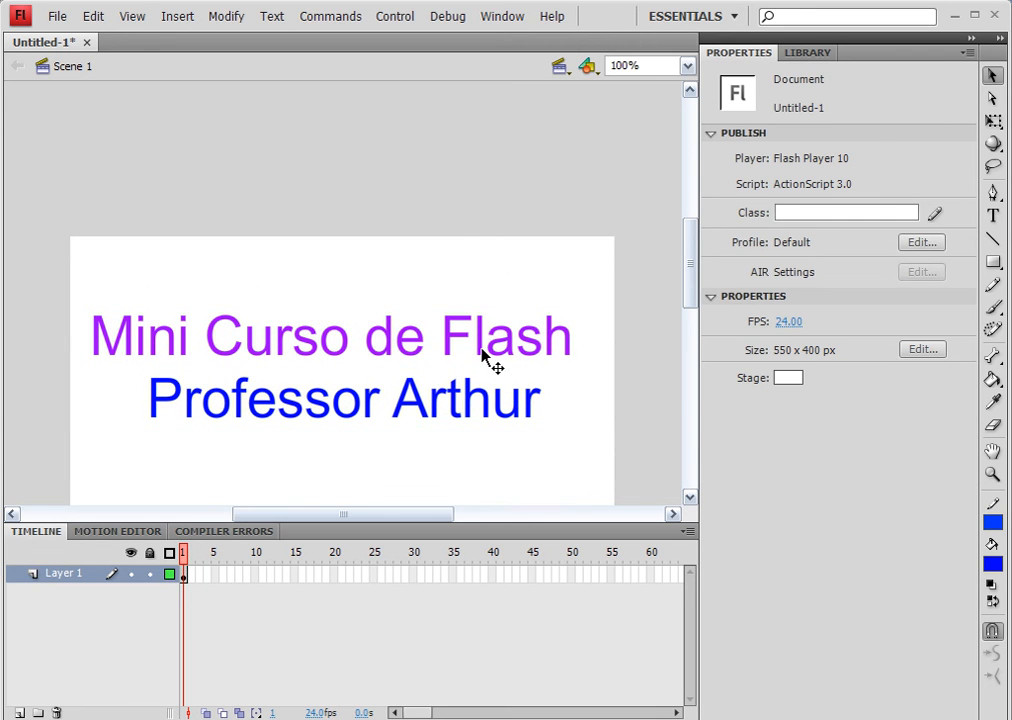
Step: Break the two-line text block apart into individual letters and select the single letter "u" in the second line
left_click(482, 353)
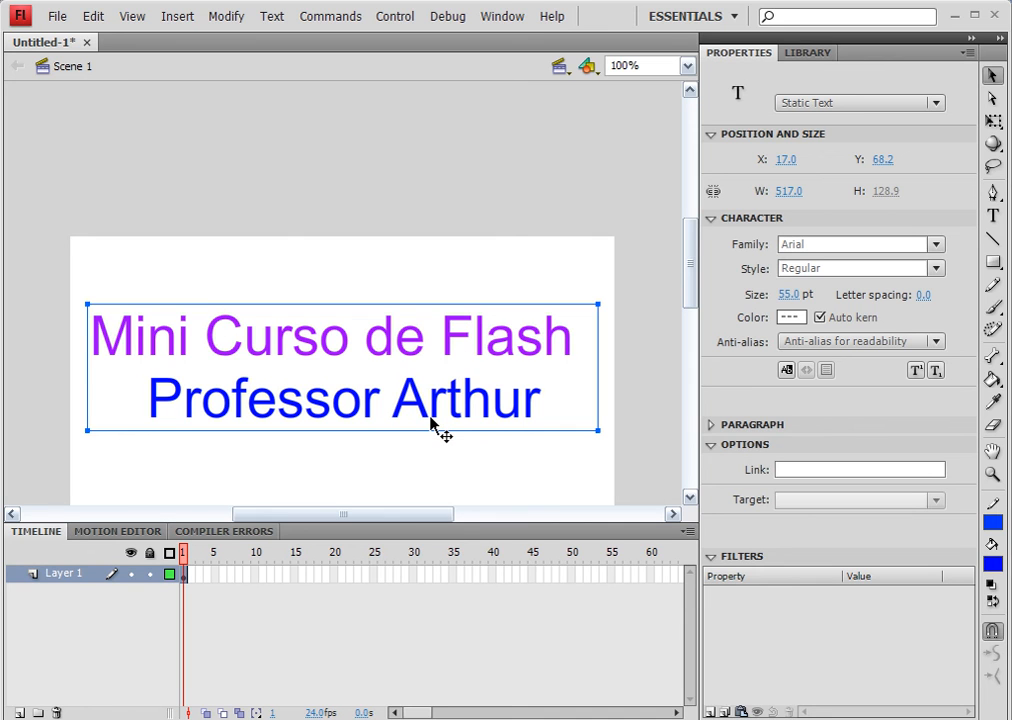
right_click(479, 349)
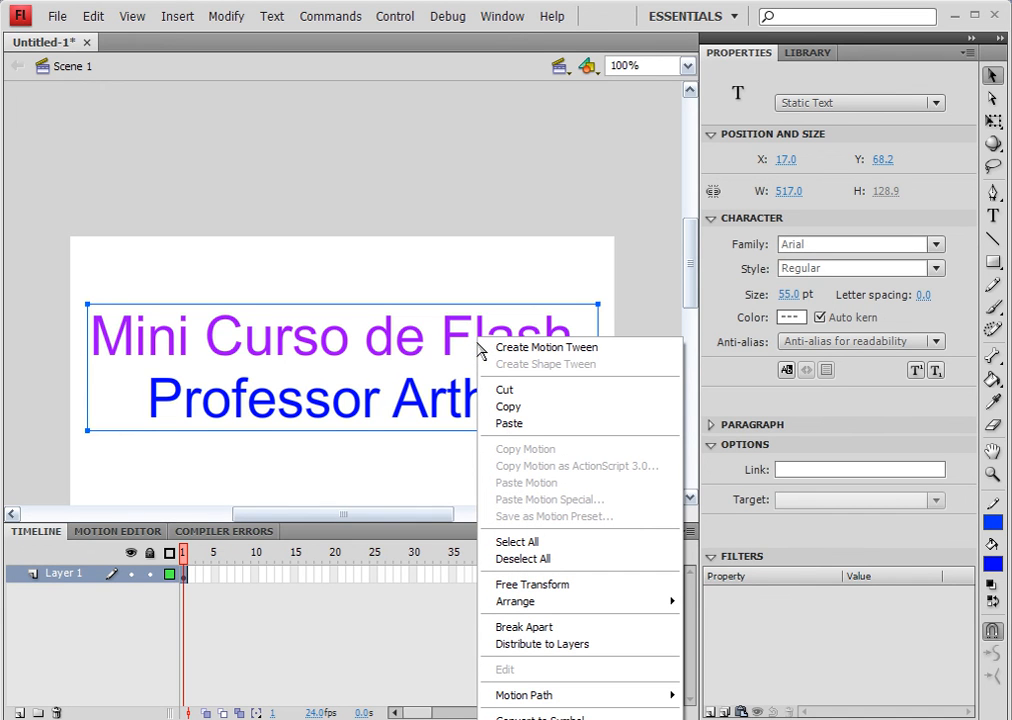
left_click(545, 628)
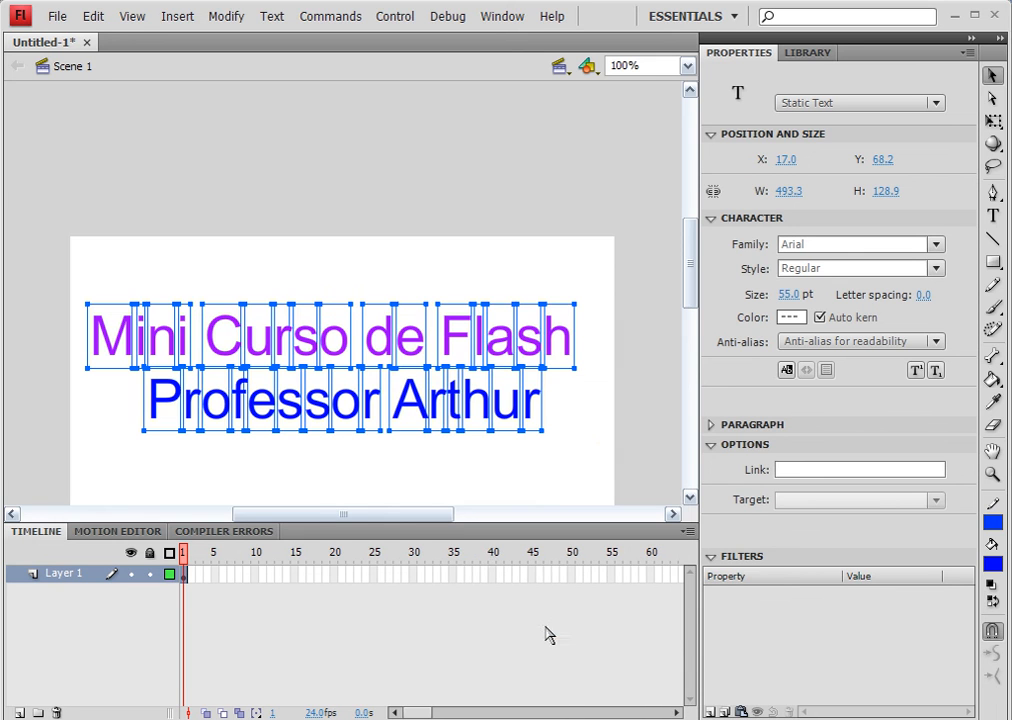
left_click(504, 418)
left_click(507, 418)
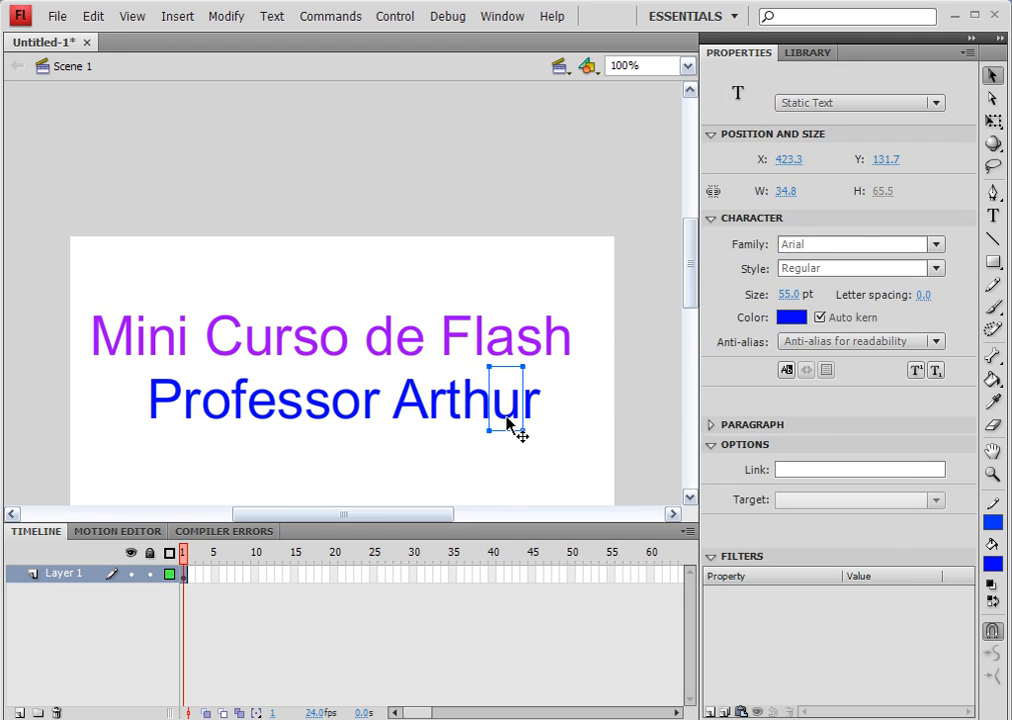
key("Escape")
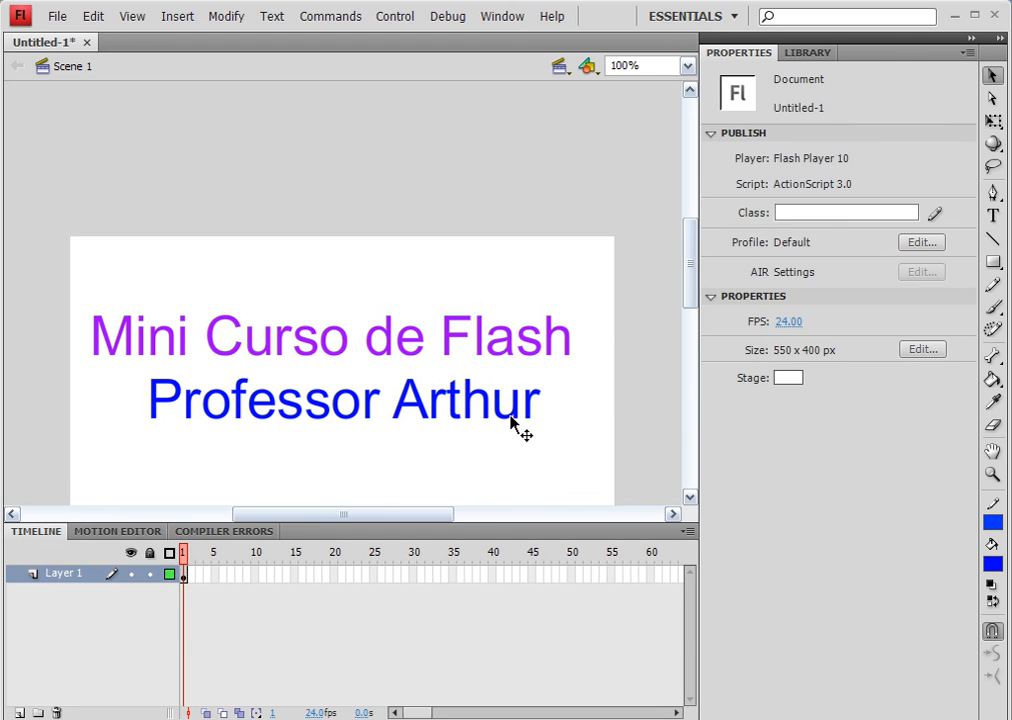
Step: Select all the separated letters and undo the break-apart of the text block
key("ctrl+a")
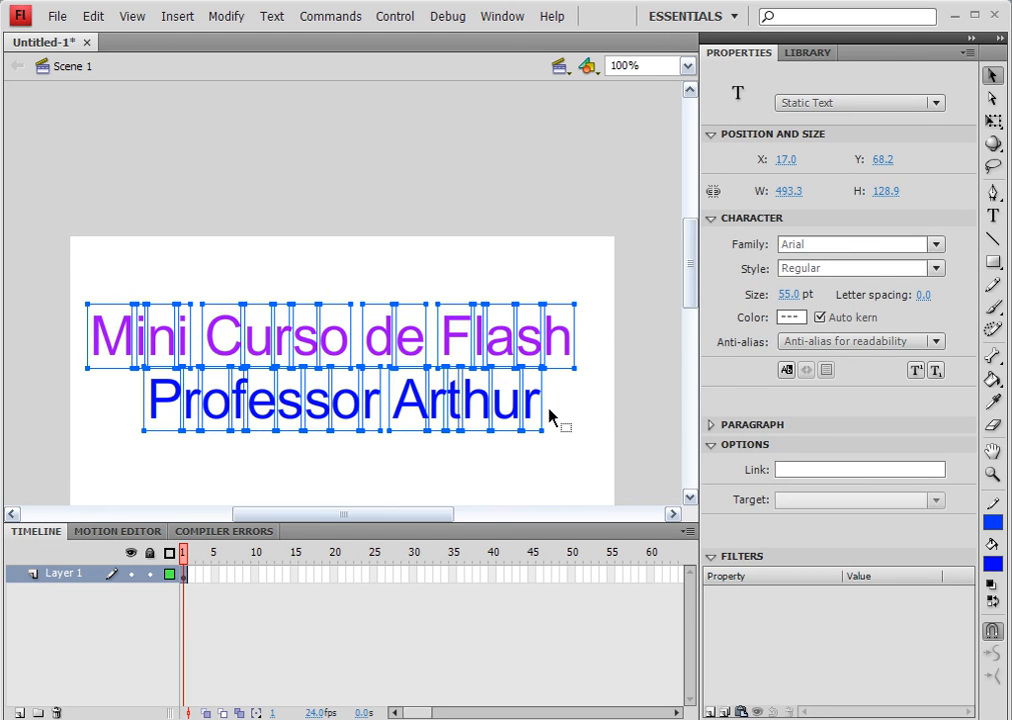
key("ctrl+z")
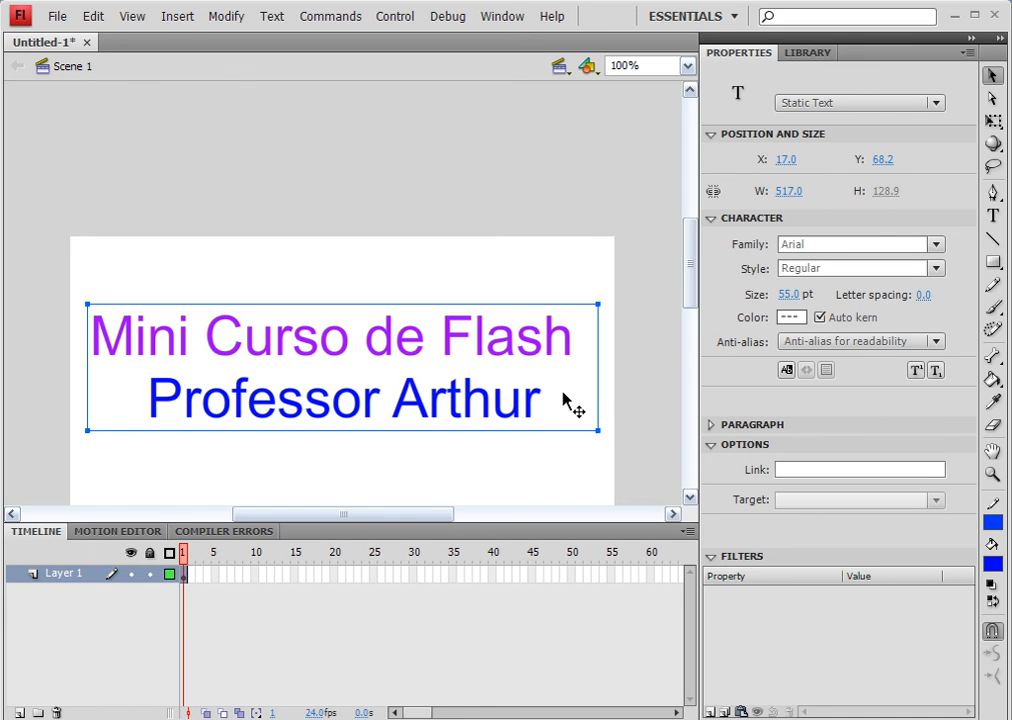
left_click(993, 98)
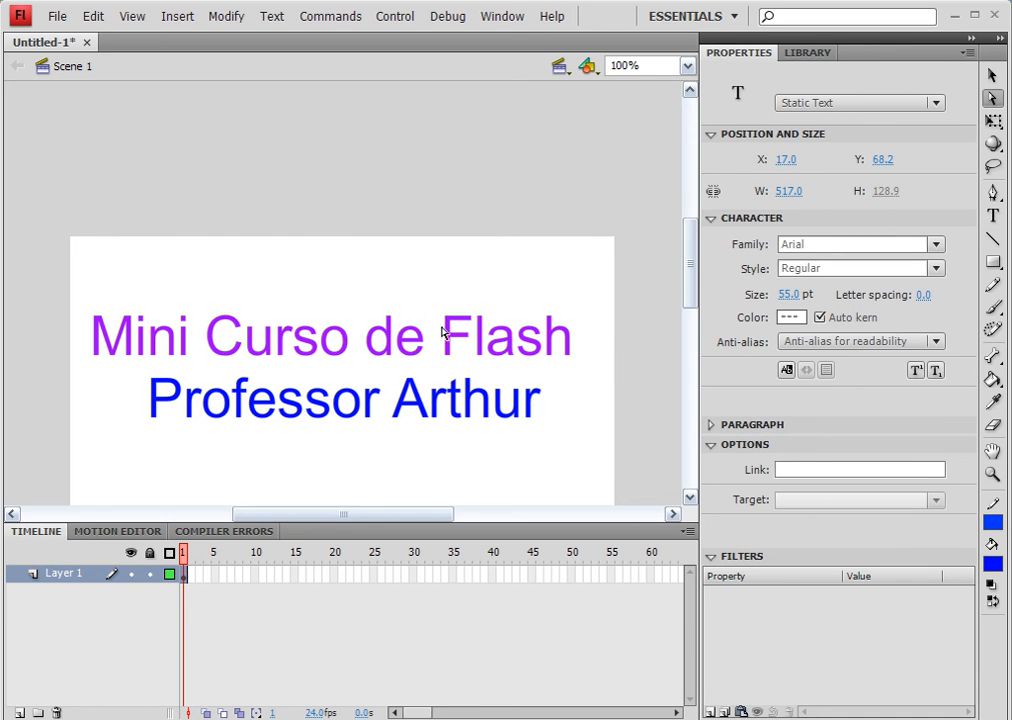
left_click(993, 216)
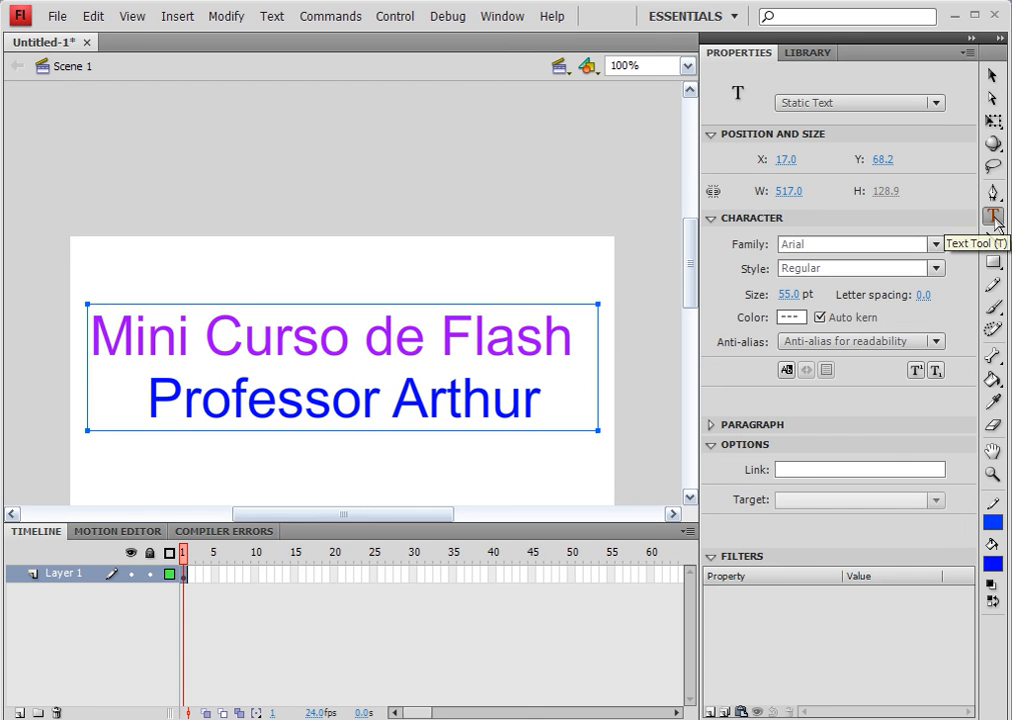
left_click(563, 337)
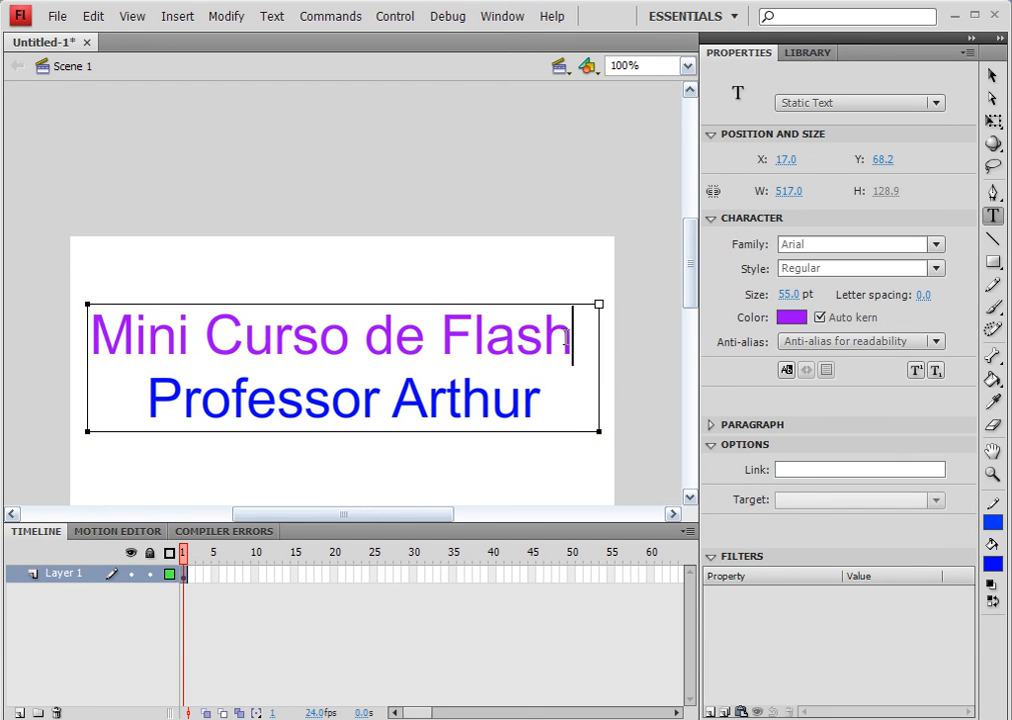
left_click_drag(541, 408, 32, 334)
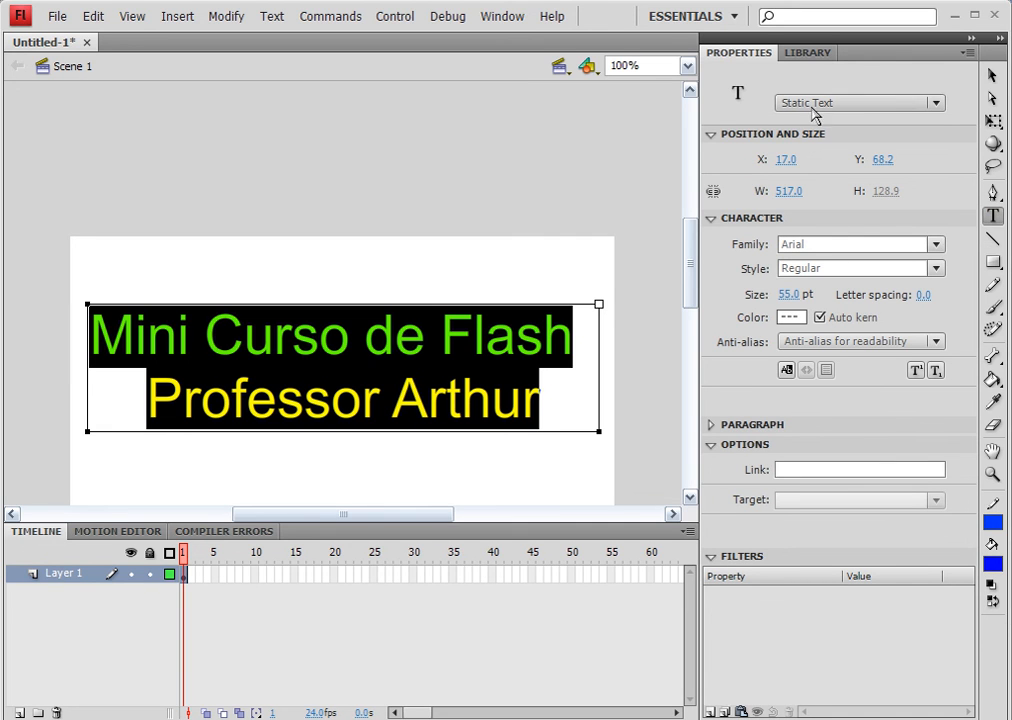
left_click(993, 75)
left_click(508, 263)
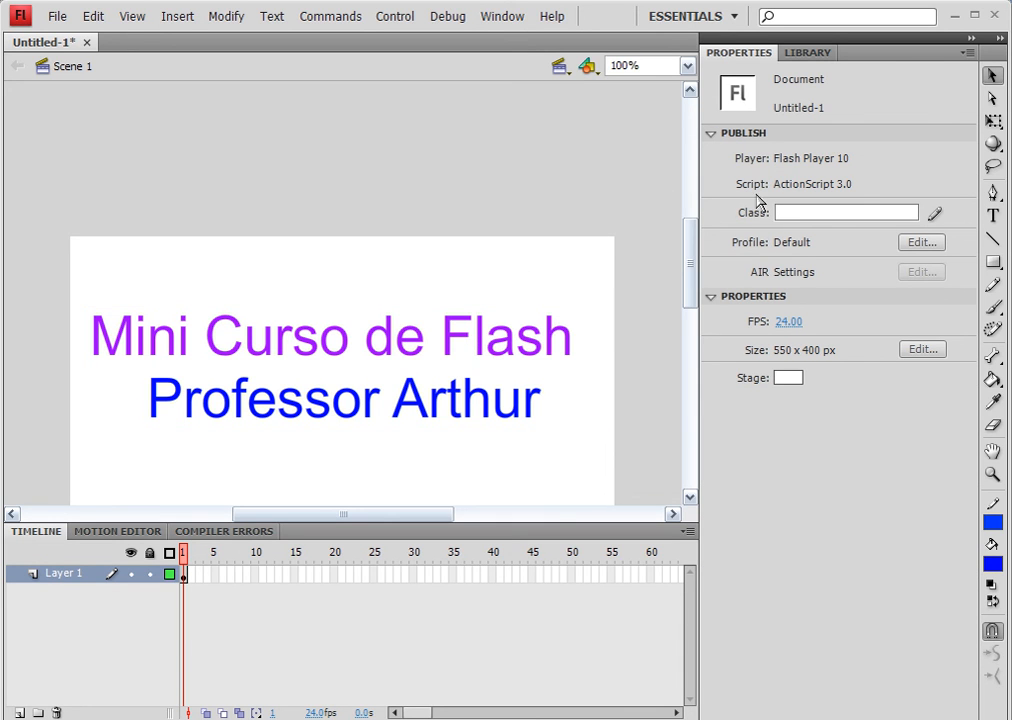
Step: Open the text block for editing with the Text tool and select both lines of its text
left_click(993, 216)
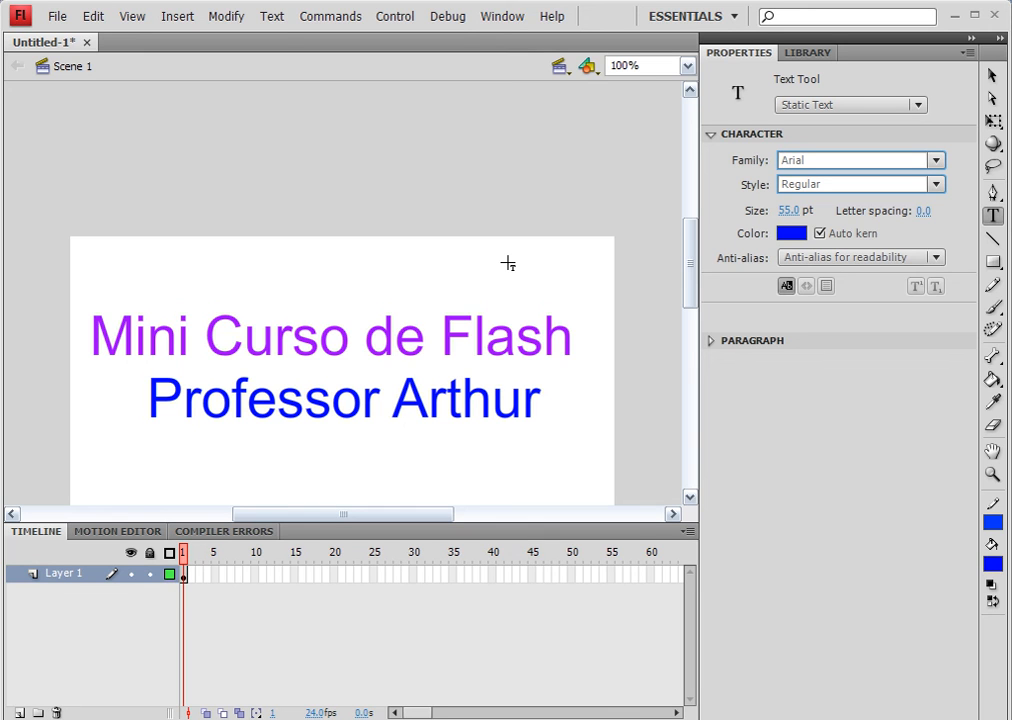
left_click(472, 339)
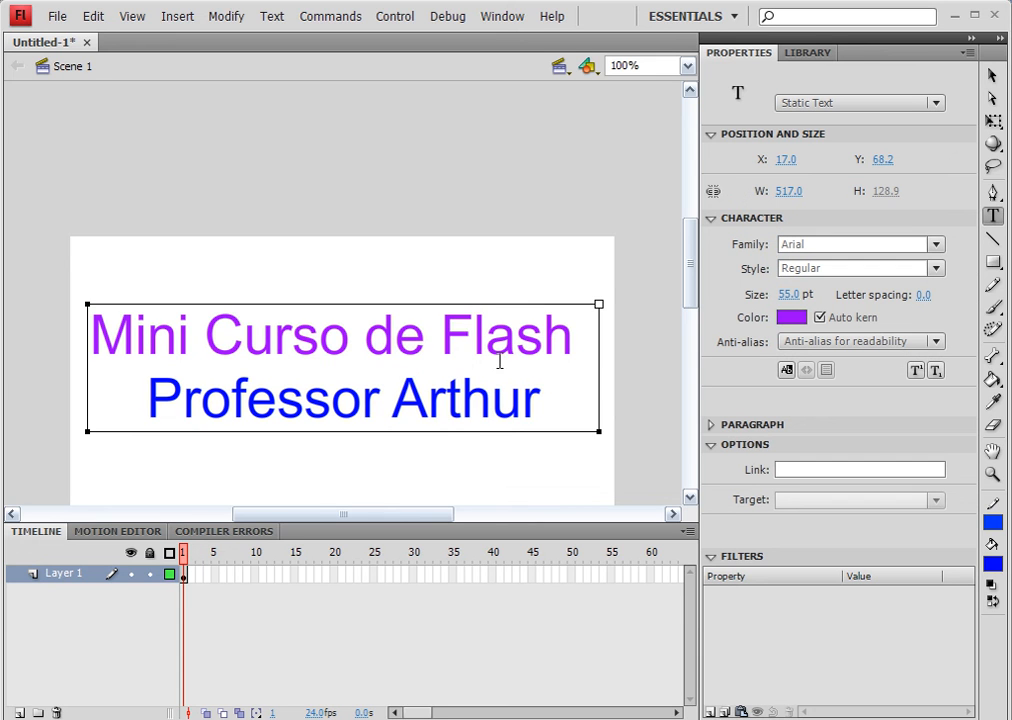
left_click_drag(540, 399, 40, 258)
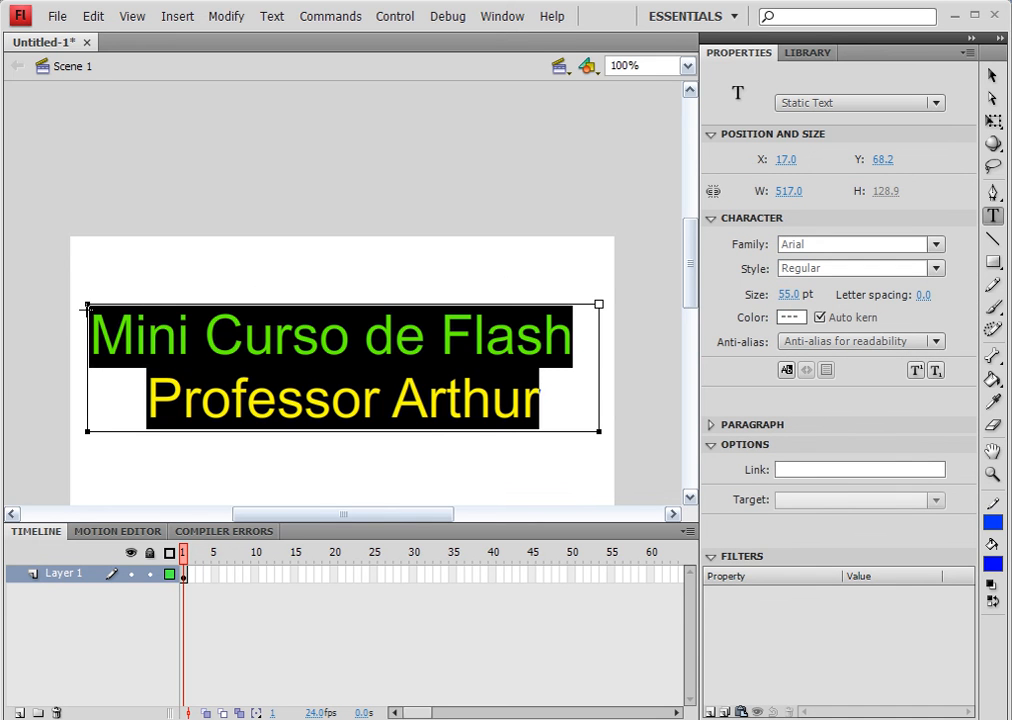